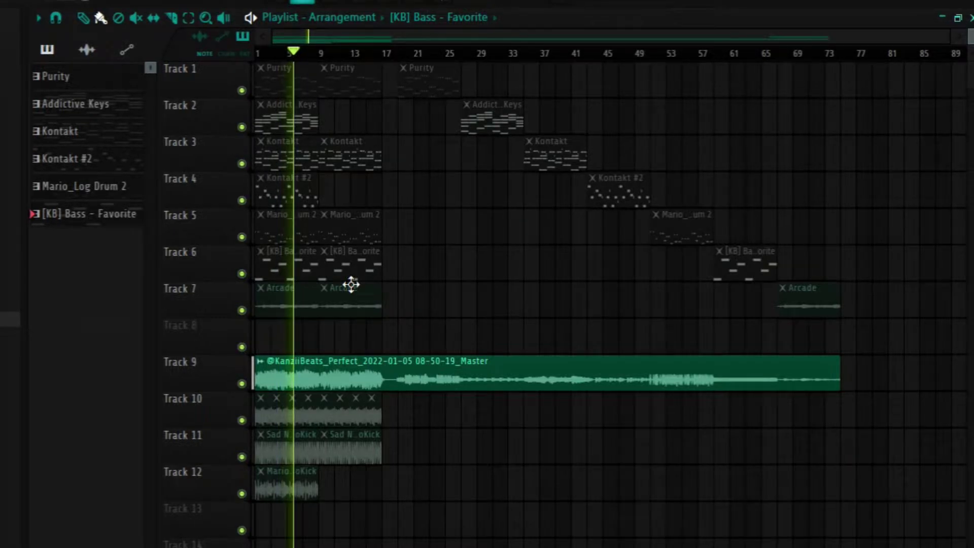
- Look over the playlist arrangement and view the preset loaded in the Addictive Keys instrument, closing its window again
ctrl+scroll(351, 285, up, 2)
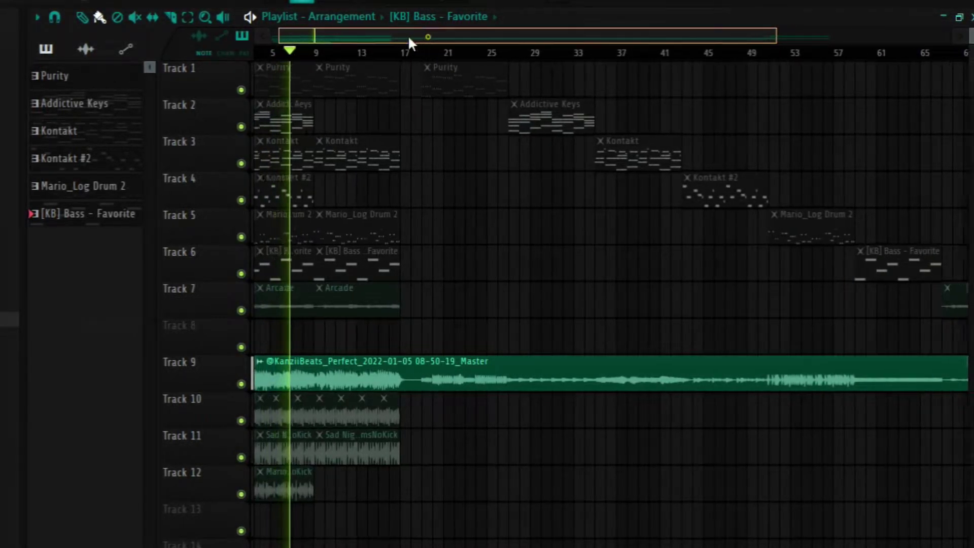
scroll(409, 36, left, 3)
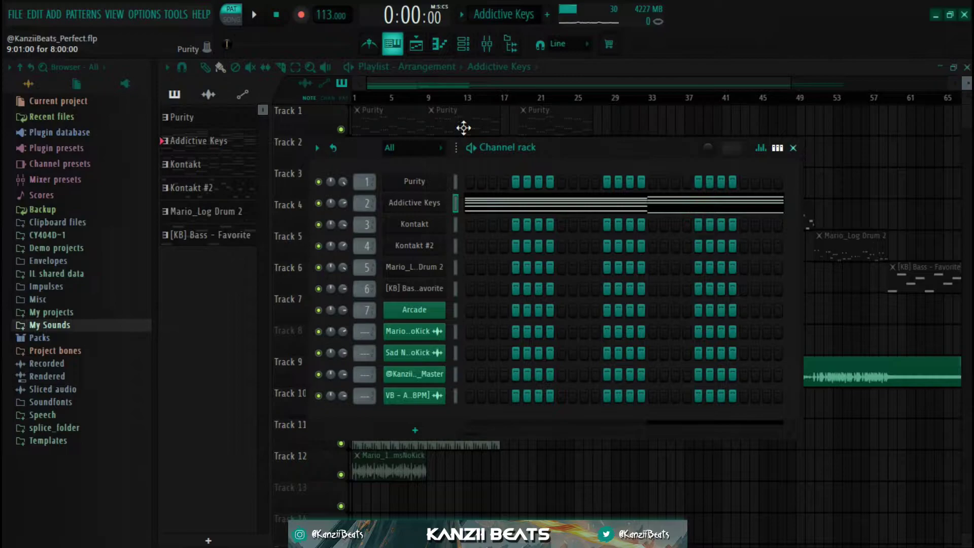
click(405, 203)
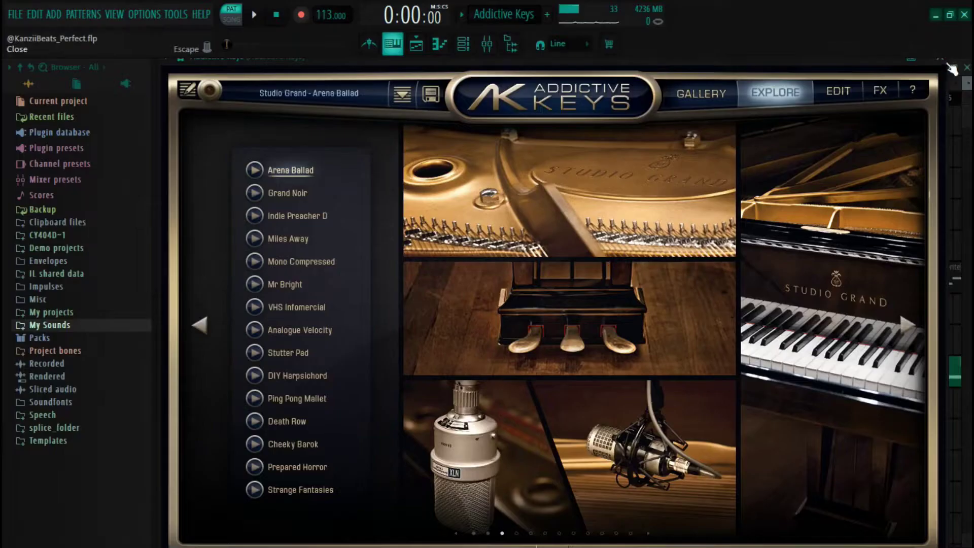
click(949, 66)
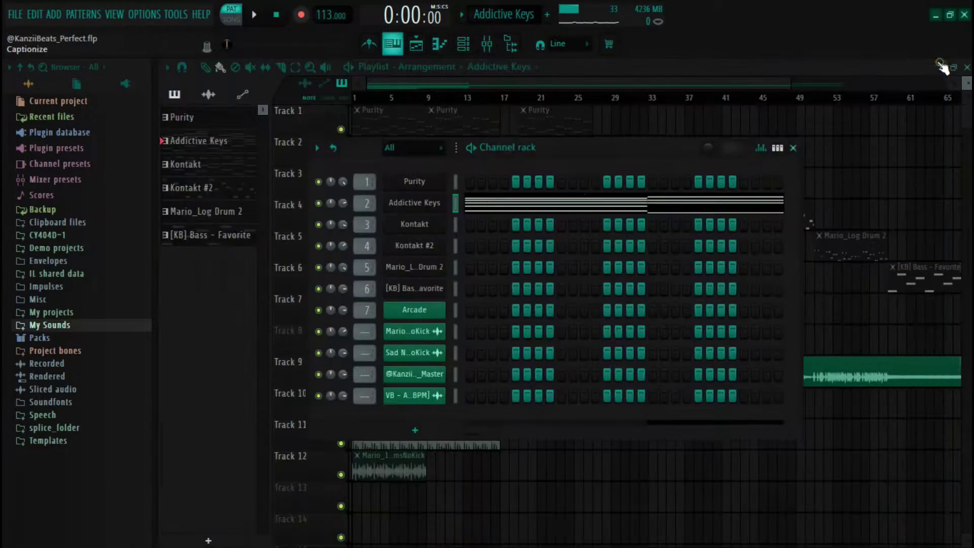
- Open the Addictive Keys pattern in the piano roll and examine its chord notes from bar 1 to bar 8
click(519, 207)
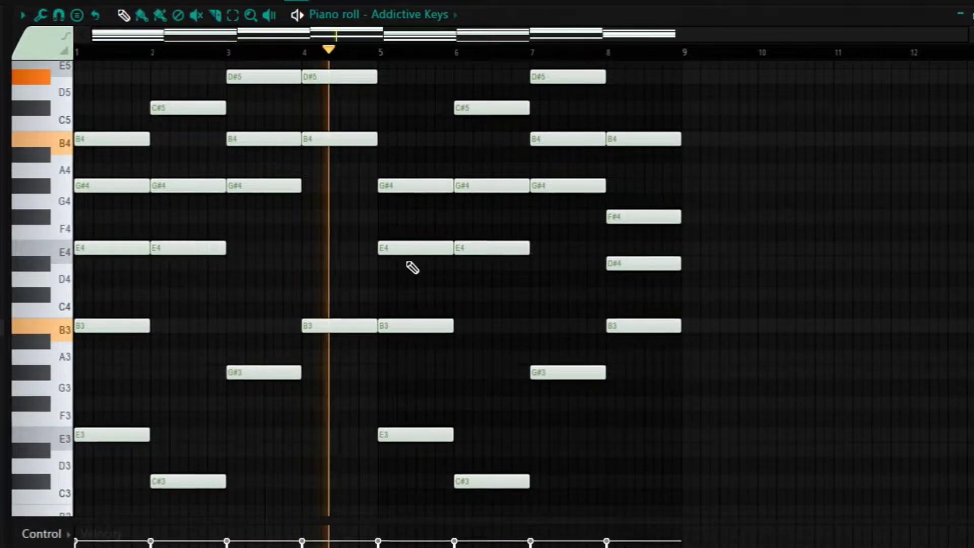
scroll(509, 272, up, 2)
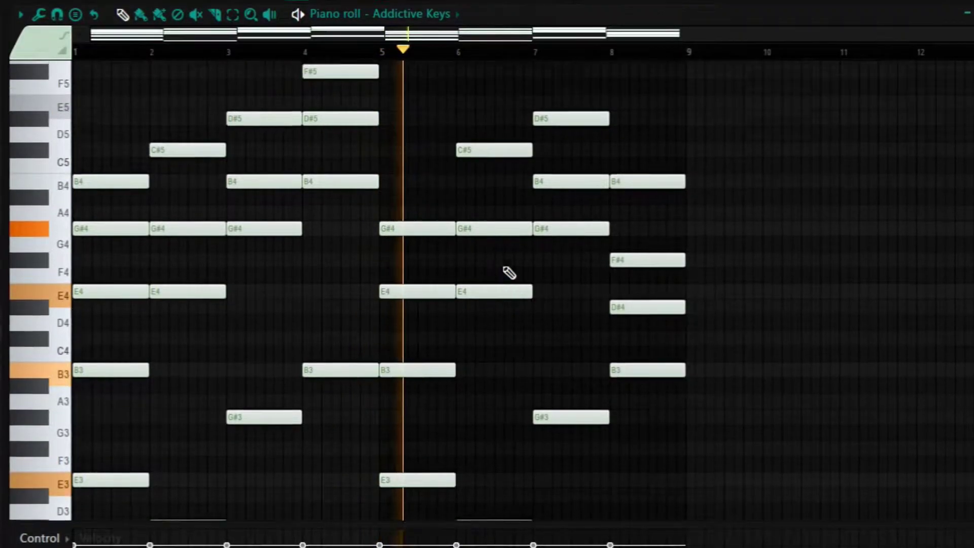
scroll(509, 272, up, 2)
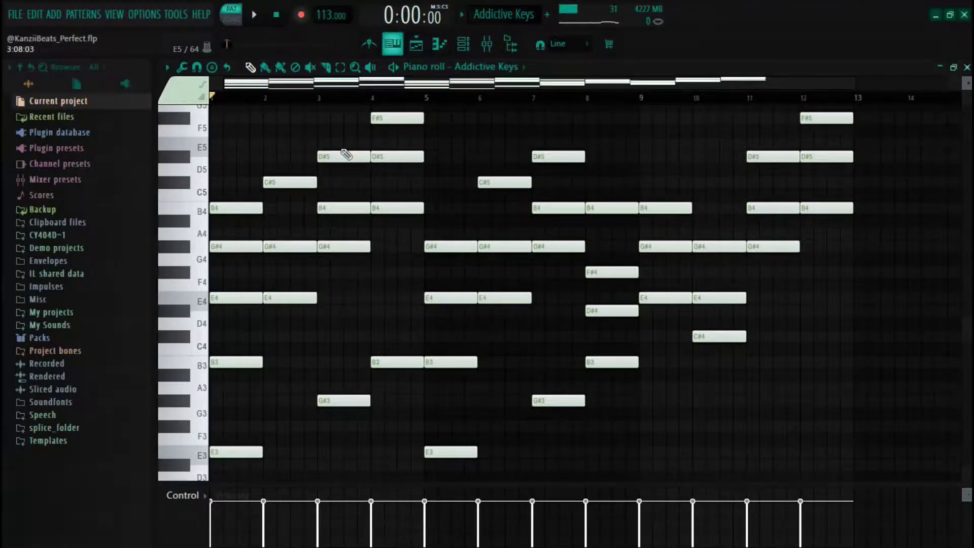
- Inspect the piano roll's scale highlighting helper with its root note and scale choices
click(166, 67)
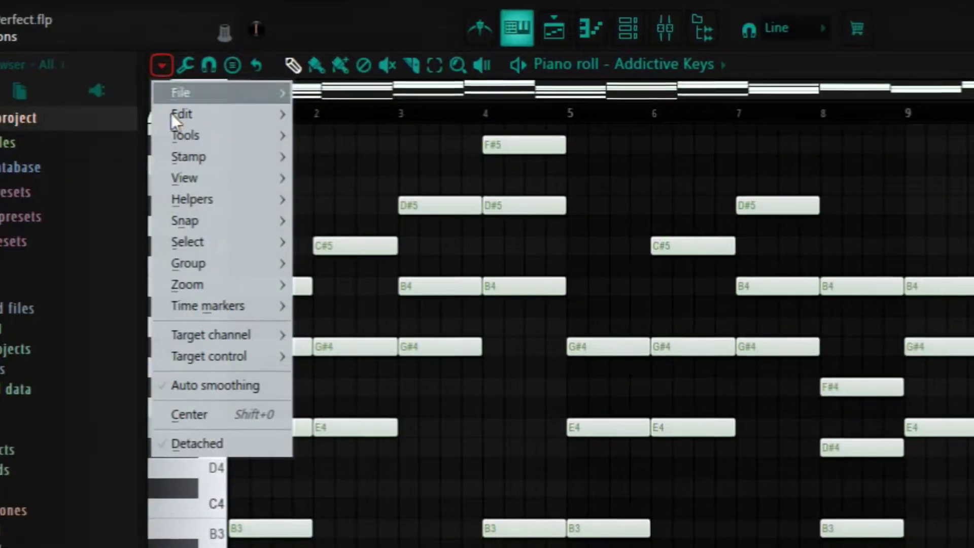
mouse_move(185, 154)
mouse_move(376, 222)
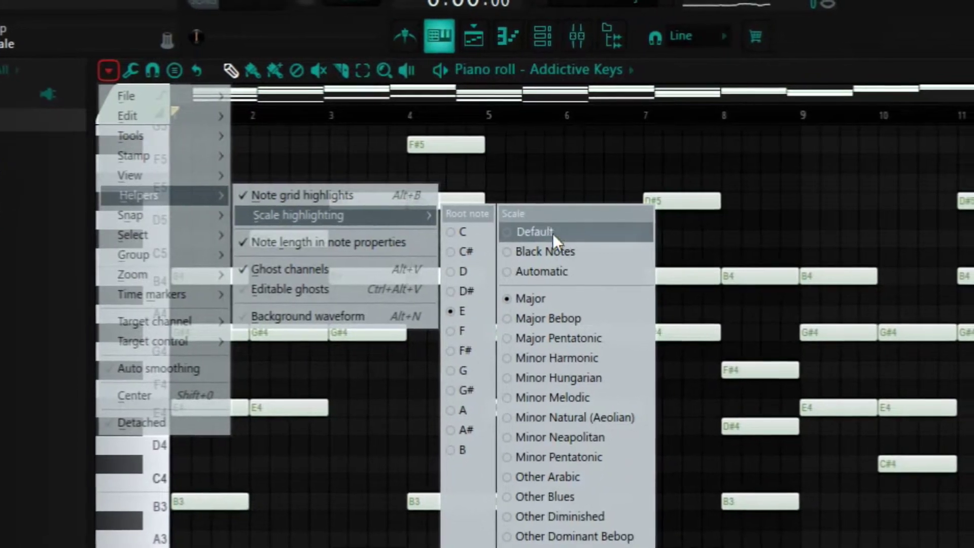
click(947, 497)
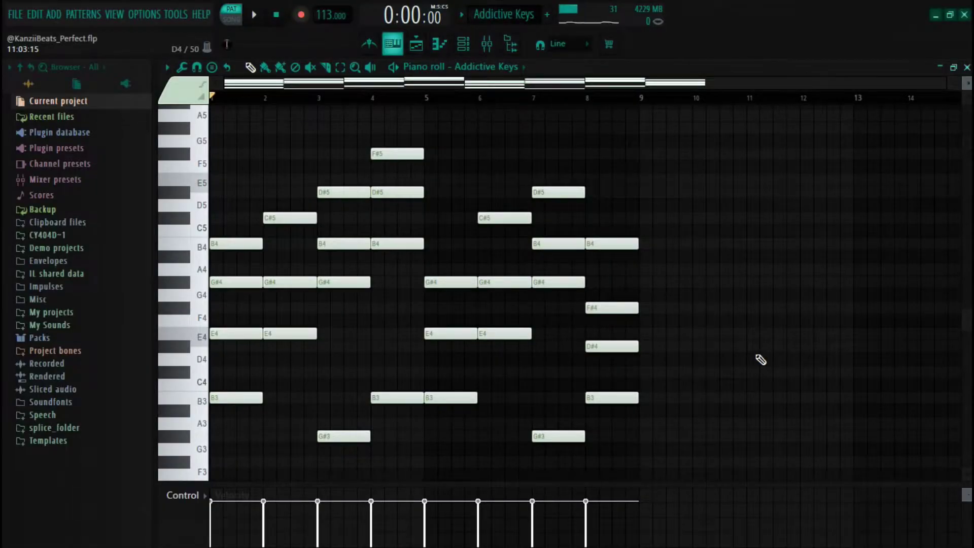
- Draw one-bar root notes E4, C#4, G#4 and B4 in bars 9, 10, 11 and 12 of the Addictive Keys pattern
scroll(761, 360, up, 2)
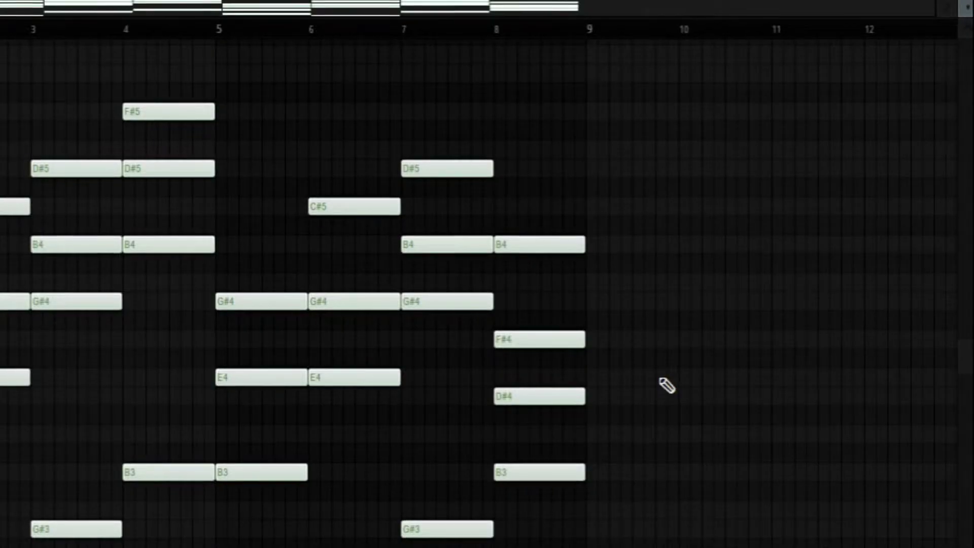
click(593, 381)
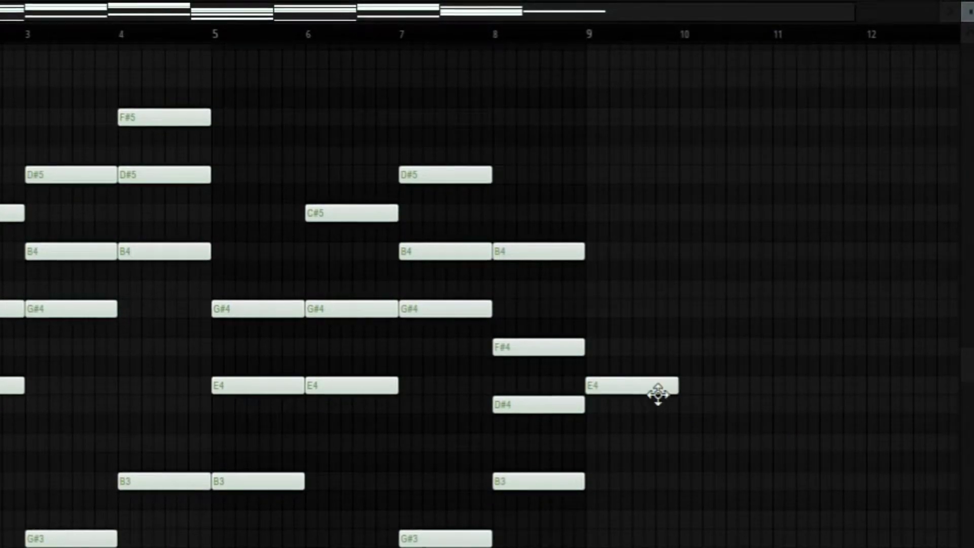
scroll(648, 396, down, 1)
click(669, 449)
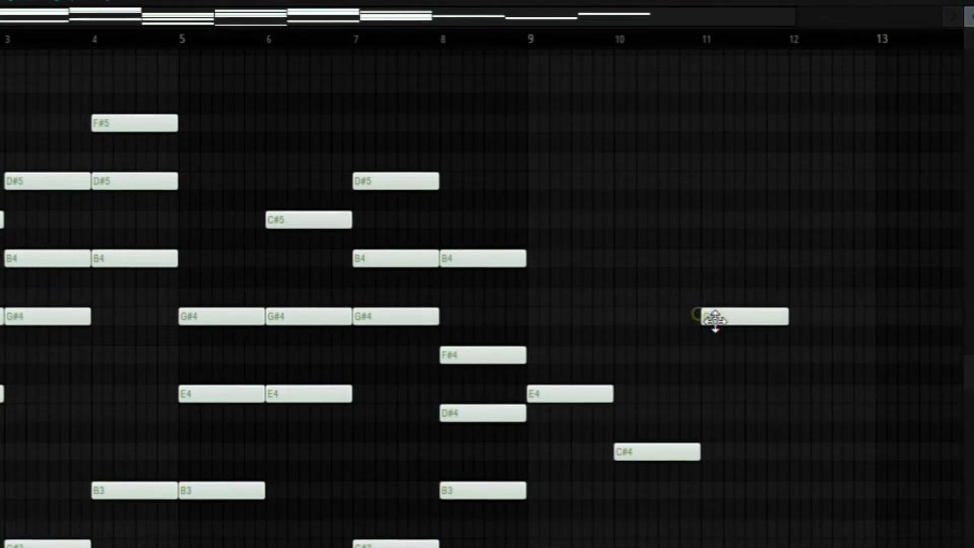
click(795, 262)
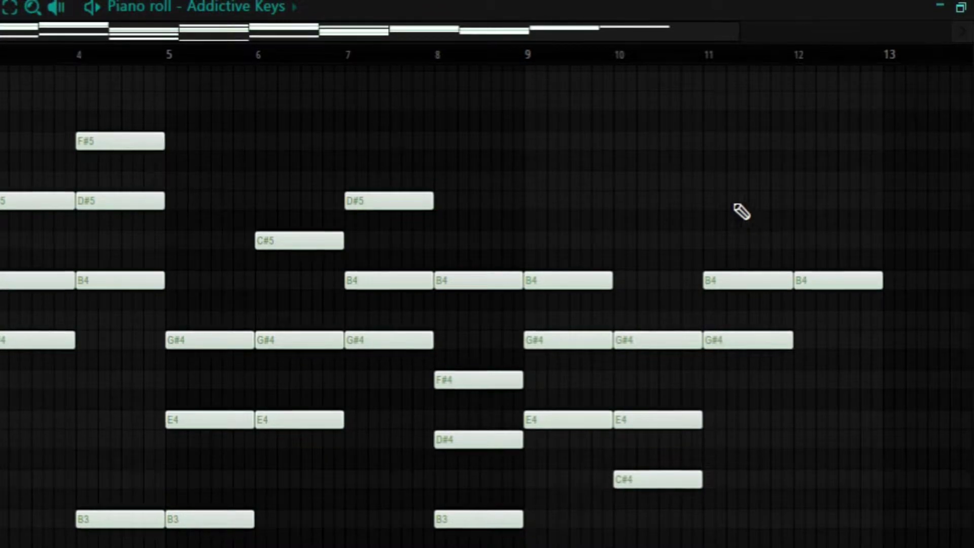
- Complete the bar 12 chord by adding one-bar D#5 and F#5 notes above the B4
click(802, 205)
click(802, 147)
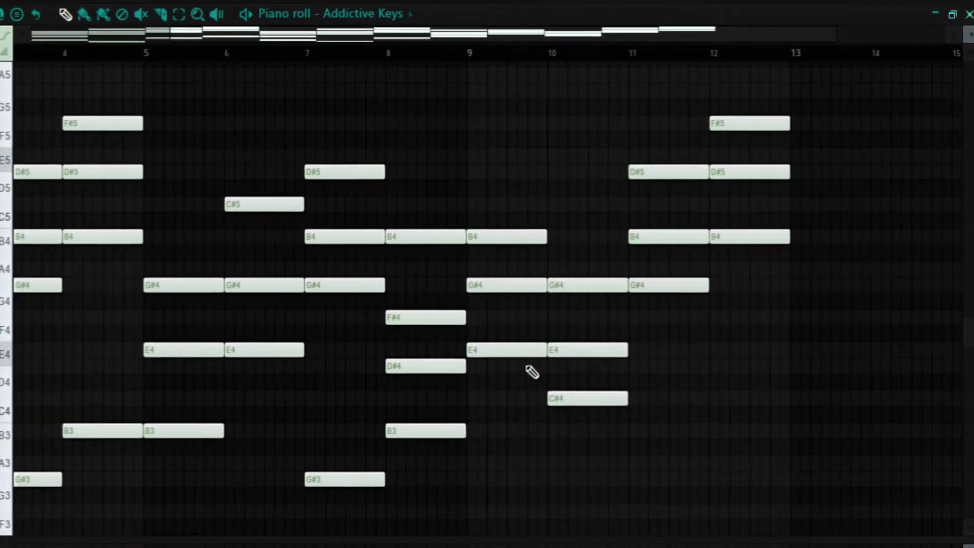
- Duplicate the root notes E4, C#4, G#4 and B4 in bars 9 to 12 one octave lower
ctrl+click(495, 351)
ctrl+click(573, 399)
ctrl+click(678, 285)
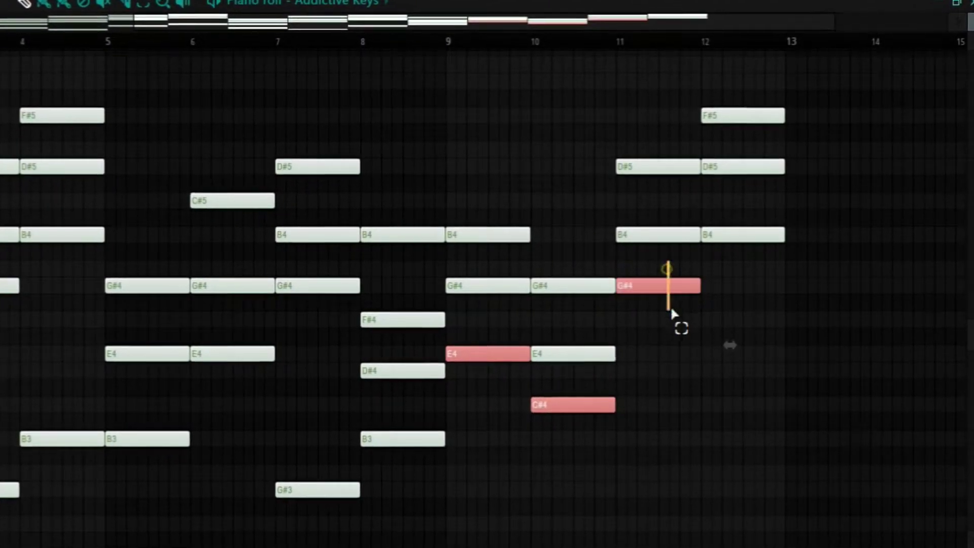
ctrl+click(746, 233)
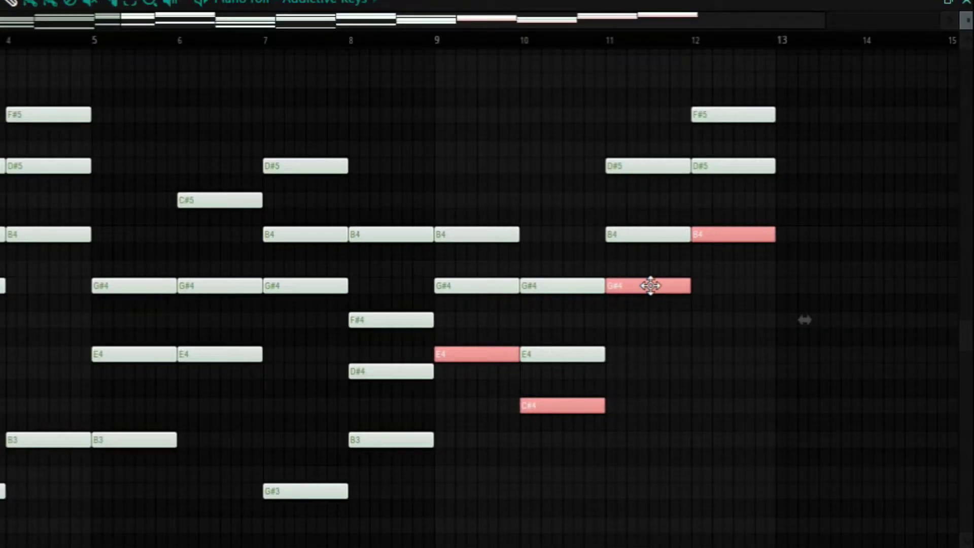
key(ctrl+Down)
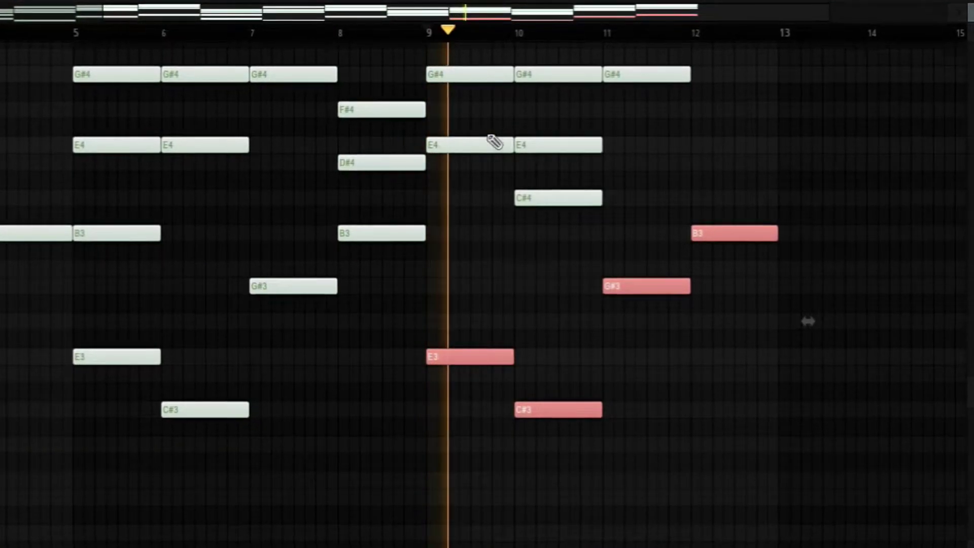
scroll(565, 186, up, 3)
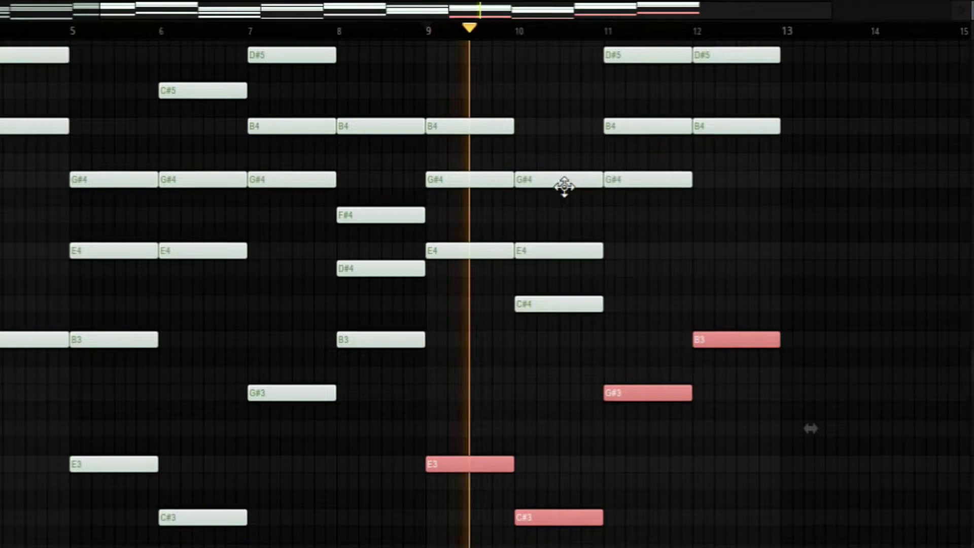
key(ctrl+d)
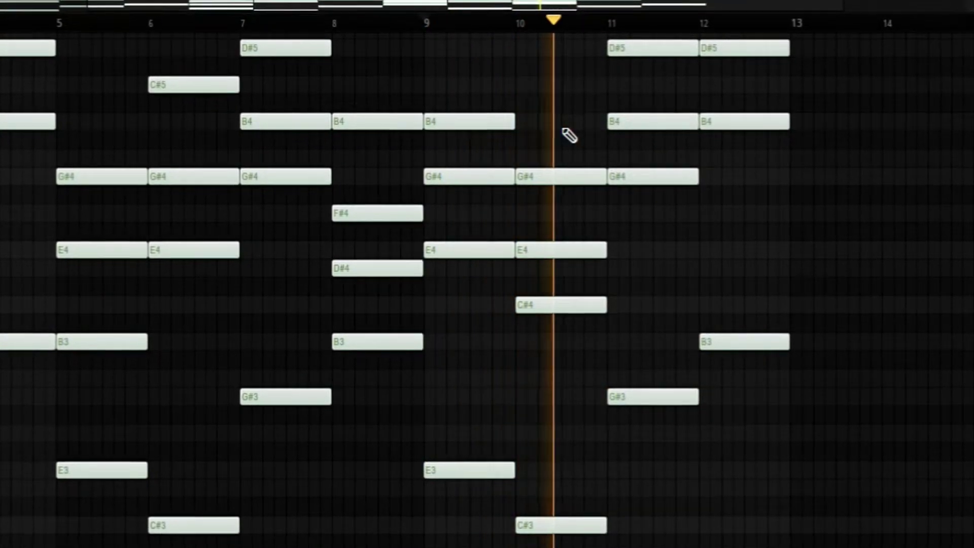
- Invert the chords in bars 9 and 10 by moving B4 down to B3 and C#4 up to C#5
key(space)
scroll(570, 132, down, 2)
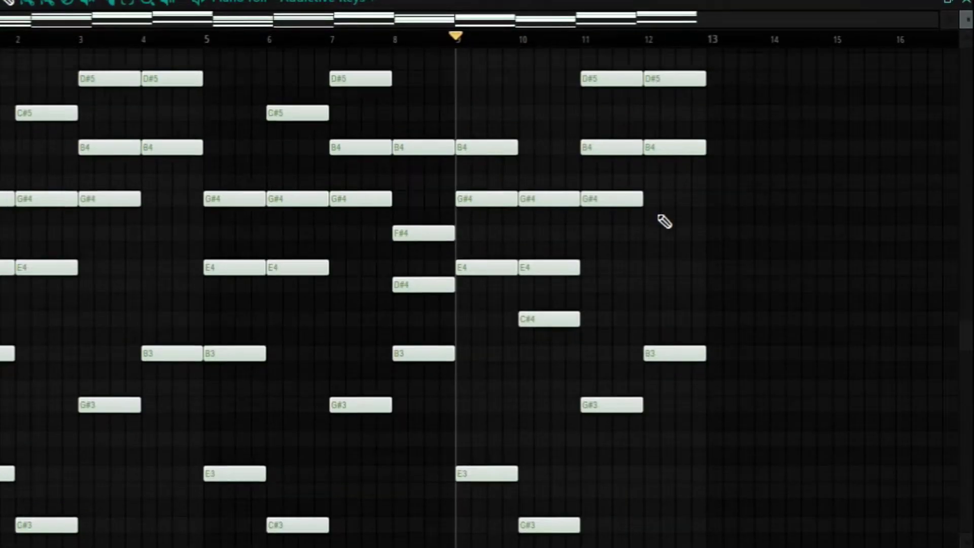
scroll(635, 254, up, 4)
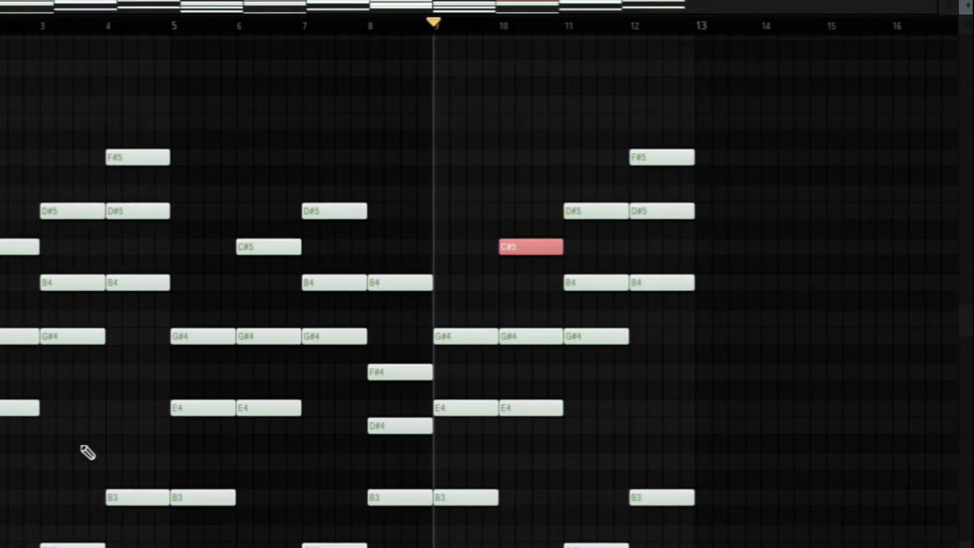
- Play back the chords in bars 9 to 12 and examine their upper and lower notes
scroll(521, 399, down, 3)
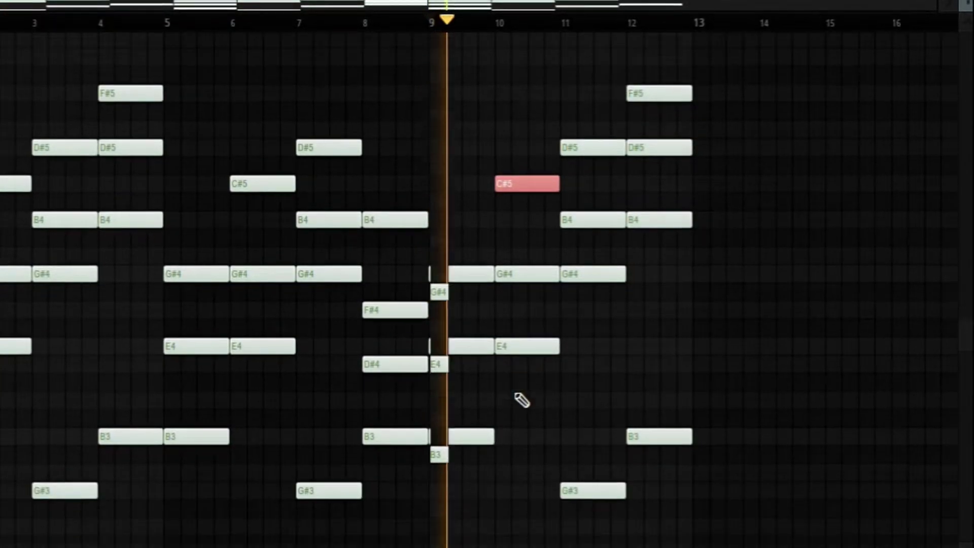
scroll(533, 399, down, 3)
scroll(569, 394, up, 3)
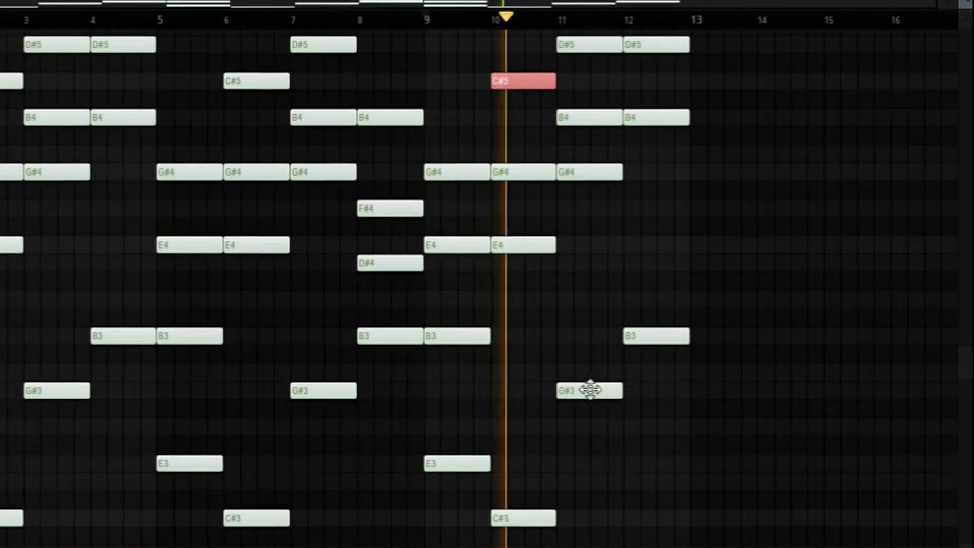
scroll(679, 409, up, 3)
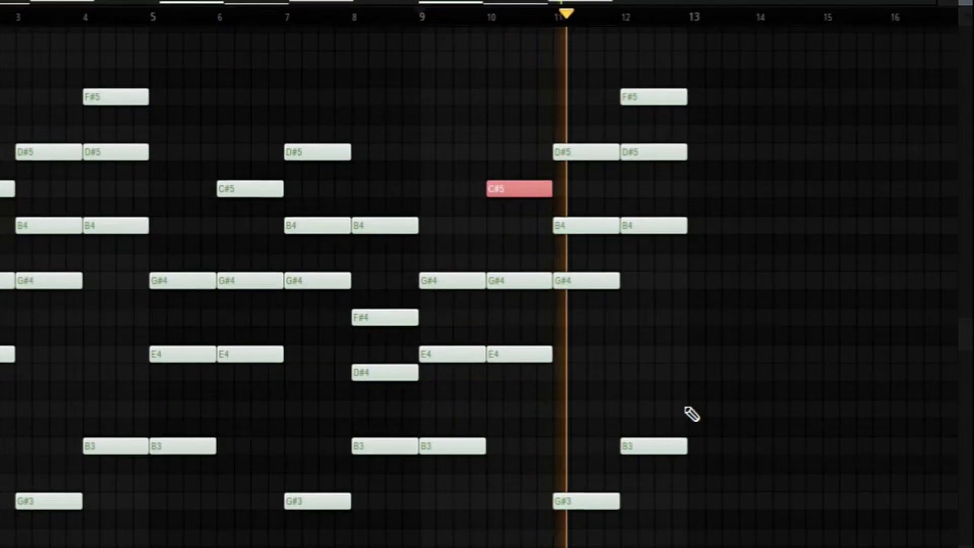
scroll(692, 413, down, 3)
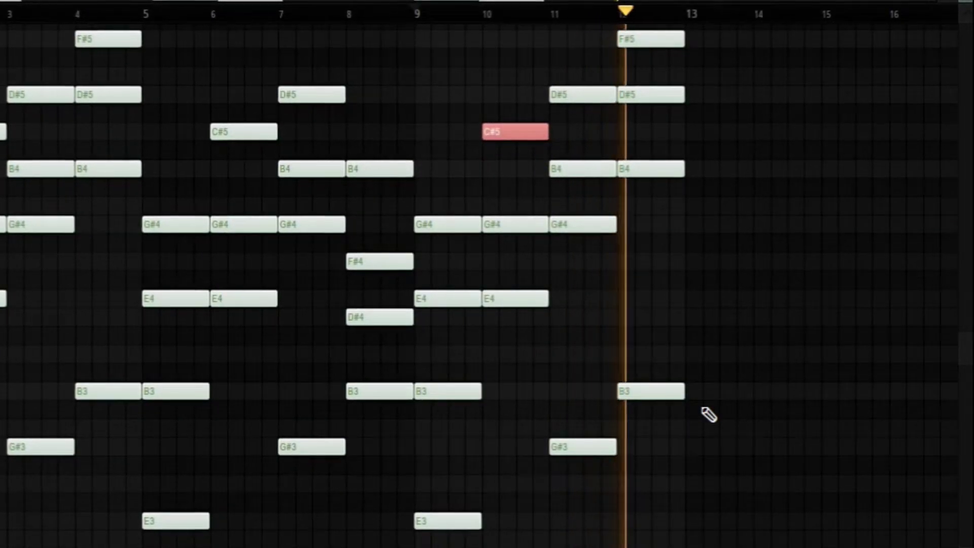
key(space)
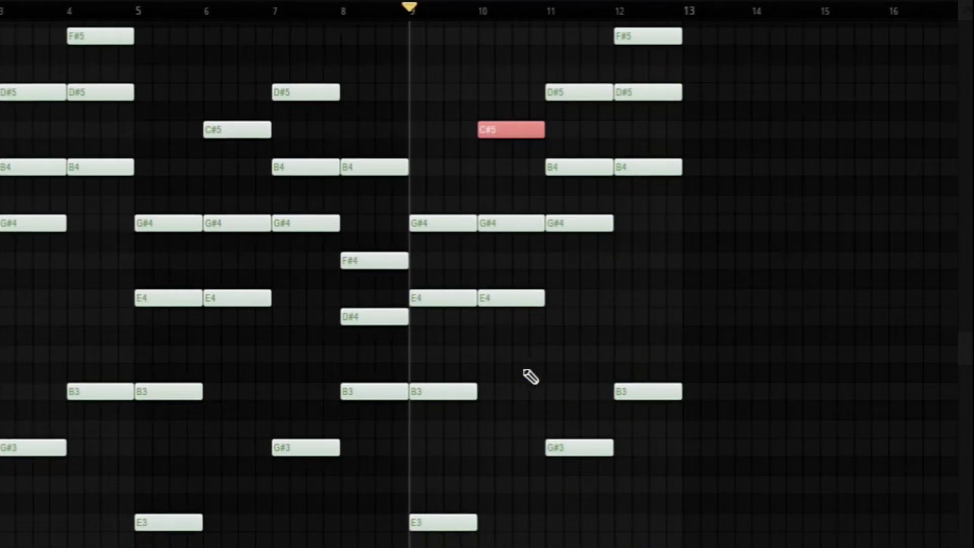
- Lower the F#5 and D#5 notes of the bar 12 chord by one octave and play back the chords
drag(147, 45, 394, 546)
scroll(340, 379, down, 3)
scroll(343, 364, up, 3)
drag(330, 121, 378, 547)
scroll(631, 313, up, 3)
click(676, 368)
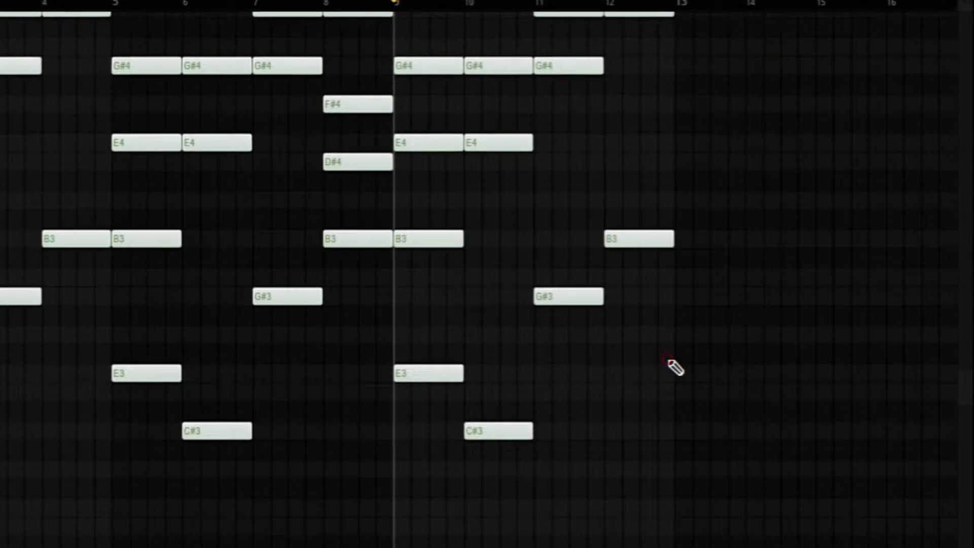
scroll(677, 367, up, 4)
drag(627, 76, 631, 202)
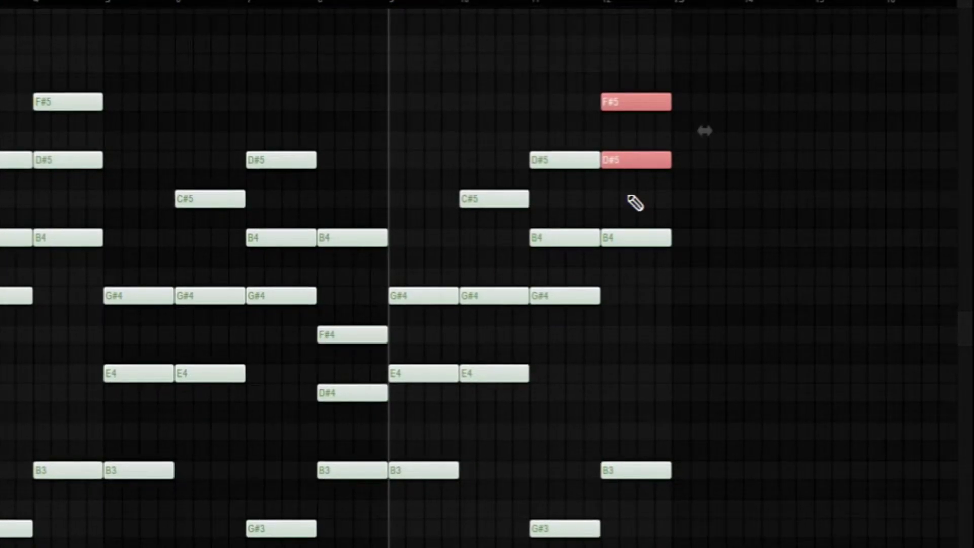
key(ctrl+Down)
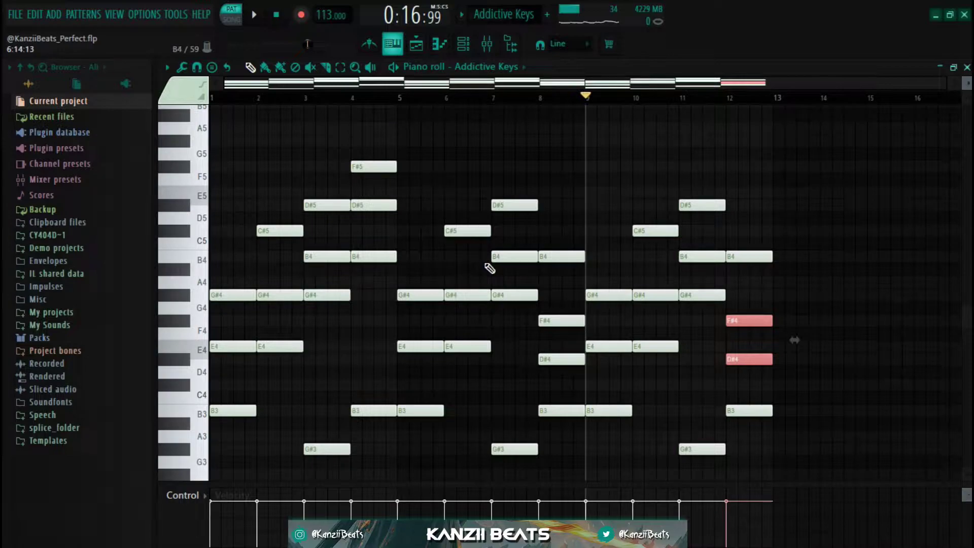
key(space)
scroll(607, 213, down, 3)
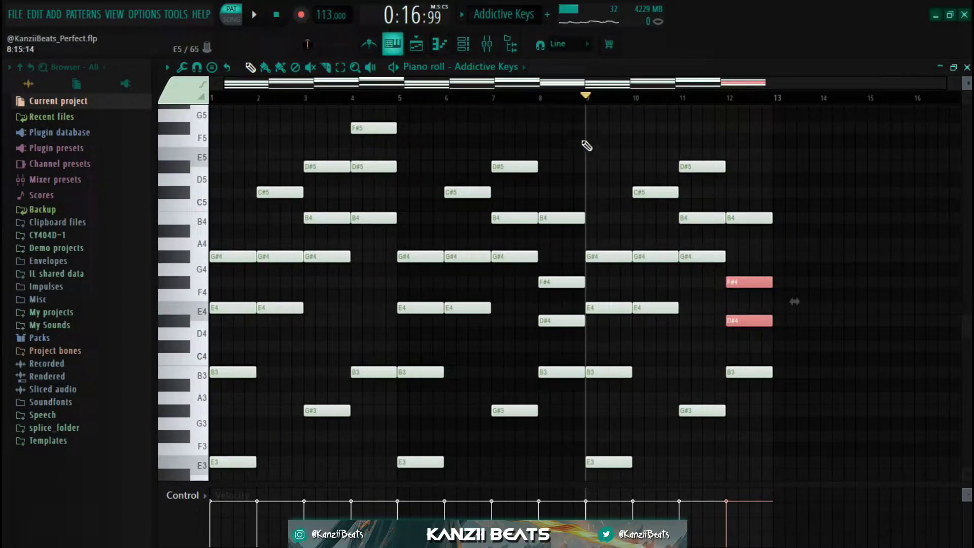
- Select all the notes in bars 9 to 12 and delete them, keeping the original eight bars
drag(607, 127, 776, 485)
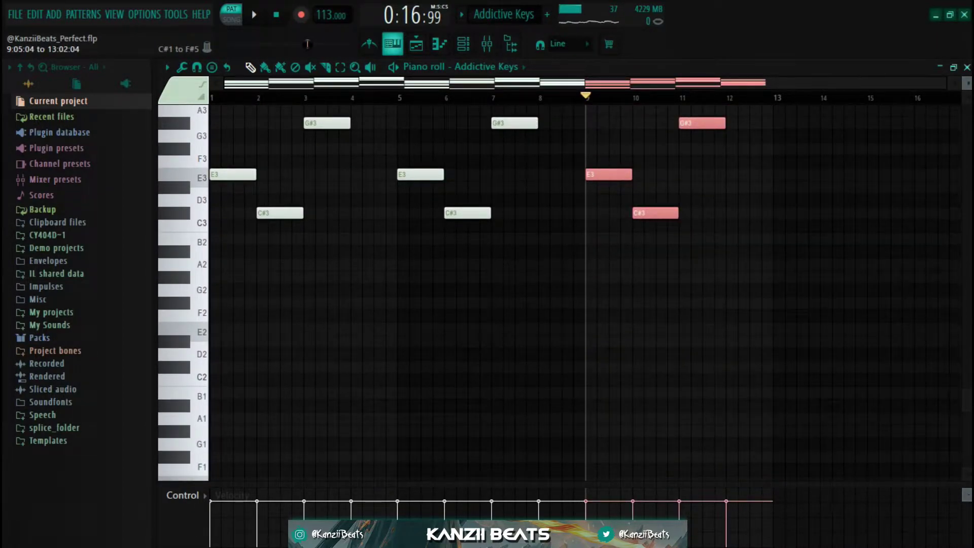
key(Delete)
scroll(548, 279, up, 7)
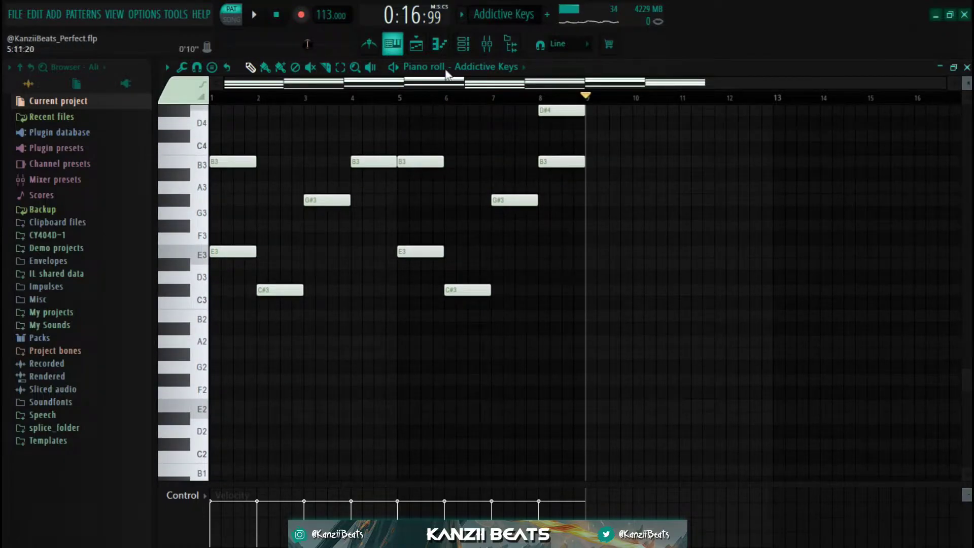
- Show the Addictive Keys mixer track and open its Fruity parametric EQ 2 effect
click(499, 50)
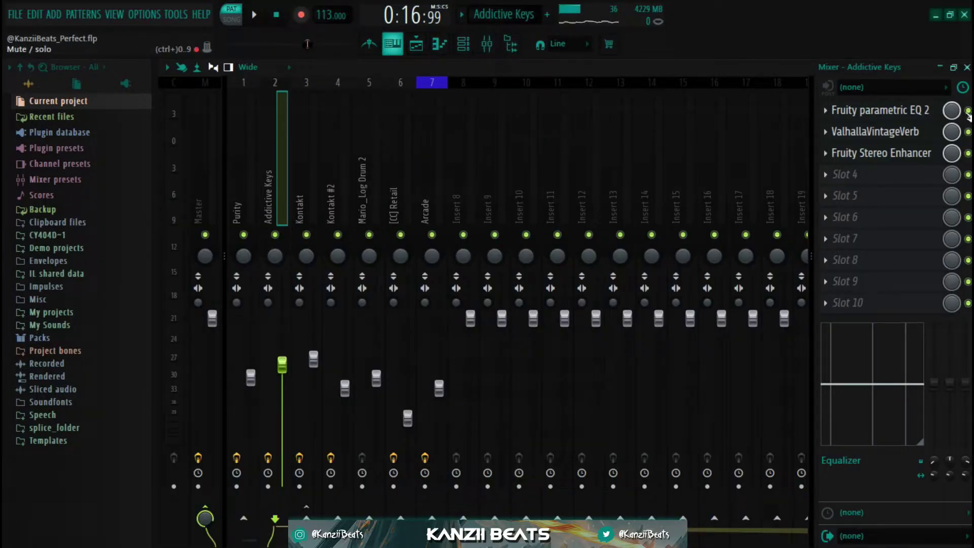
click(916, 110)
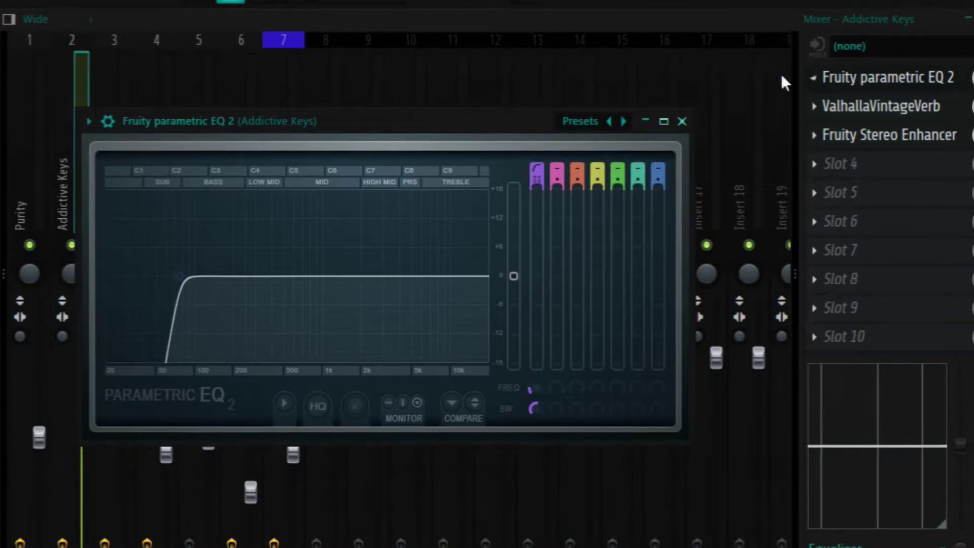
- Review the ValhallaVintageVerb and Fruity Stereo Enhancer effects on the Addictive Keys mixer track
click(836, 114)
click(824, 105)
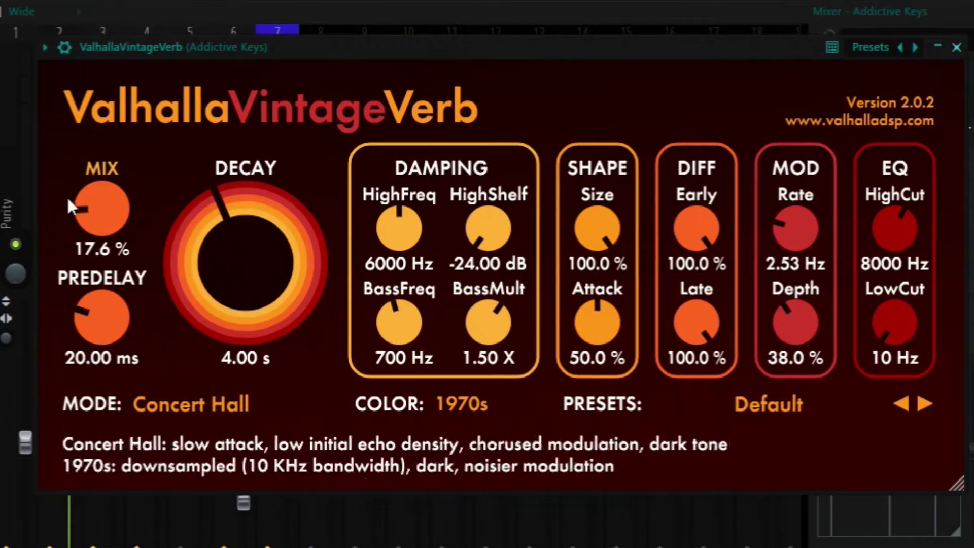
click(959, 46)
click(857, 133)
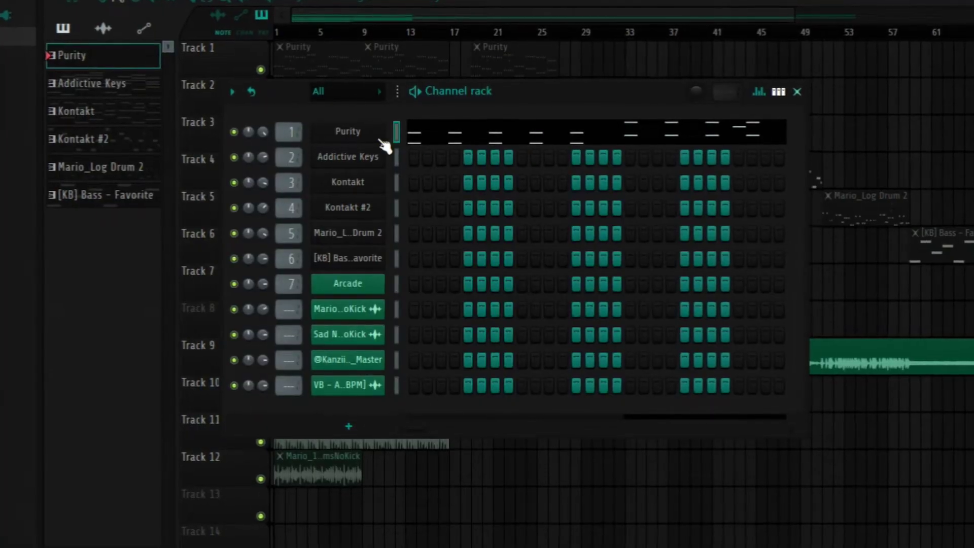
- Check the Purity channel's Bamboo 2 preset and play back its eight-bar pattern in the piano roll
click(370, 135)
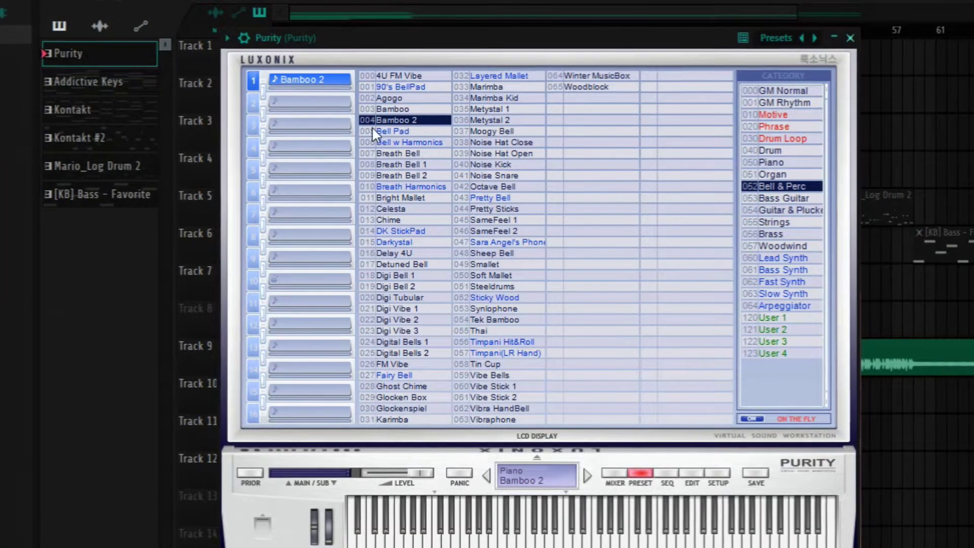
click(856, 34)
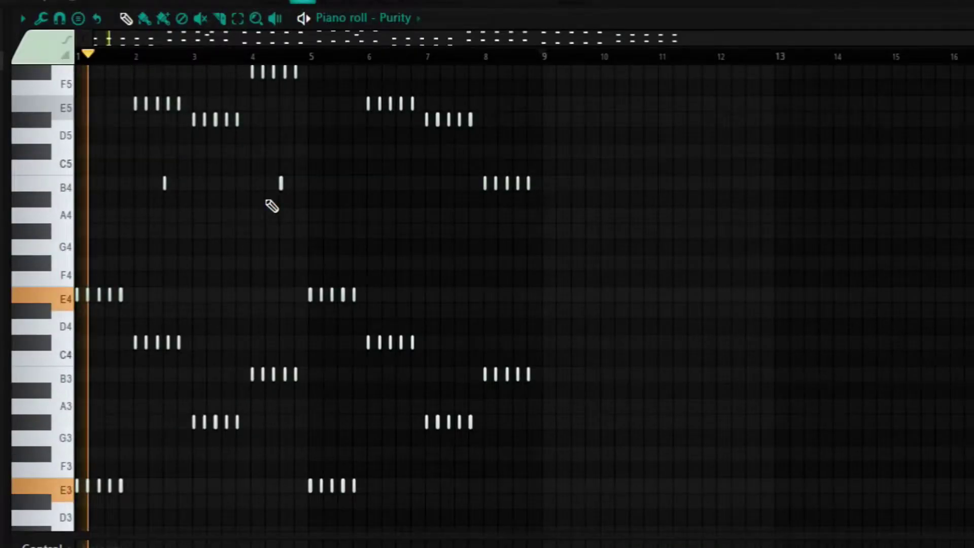
scroll(272, 206, down, 1)
scroll(272, 206, up, 2)
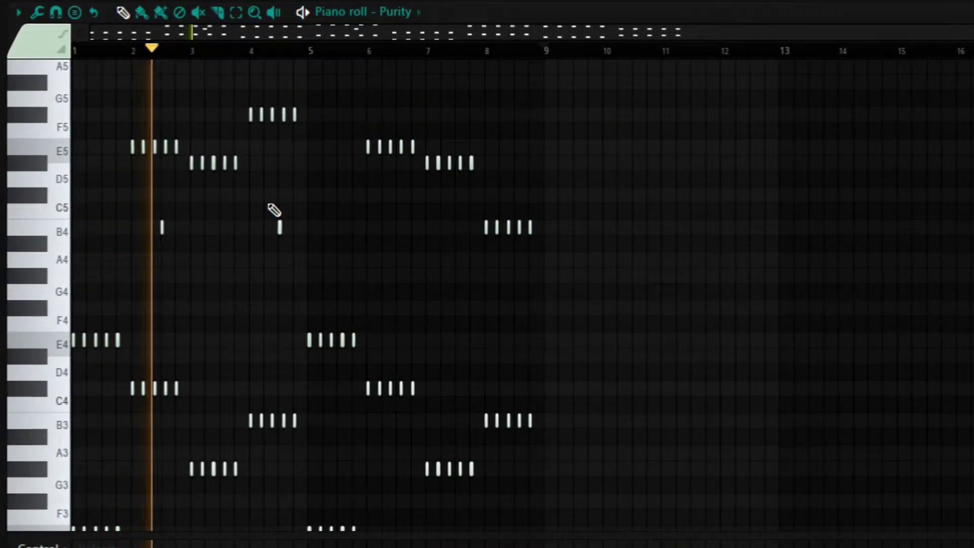
scroll(274, 209, down, 2)
scroll(275, 208, down, 1)
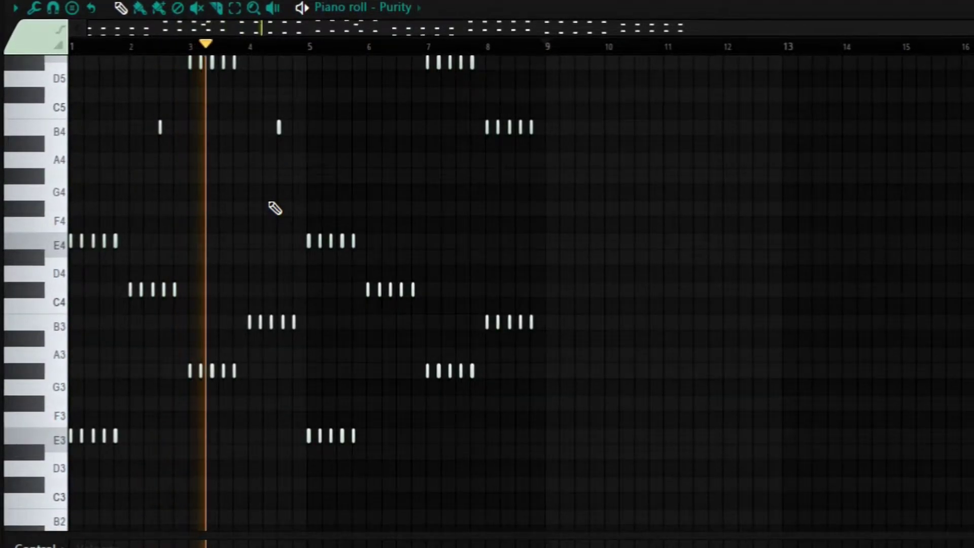
scroll(275, 208, up, 2)
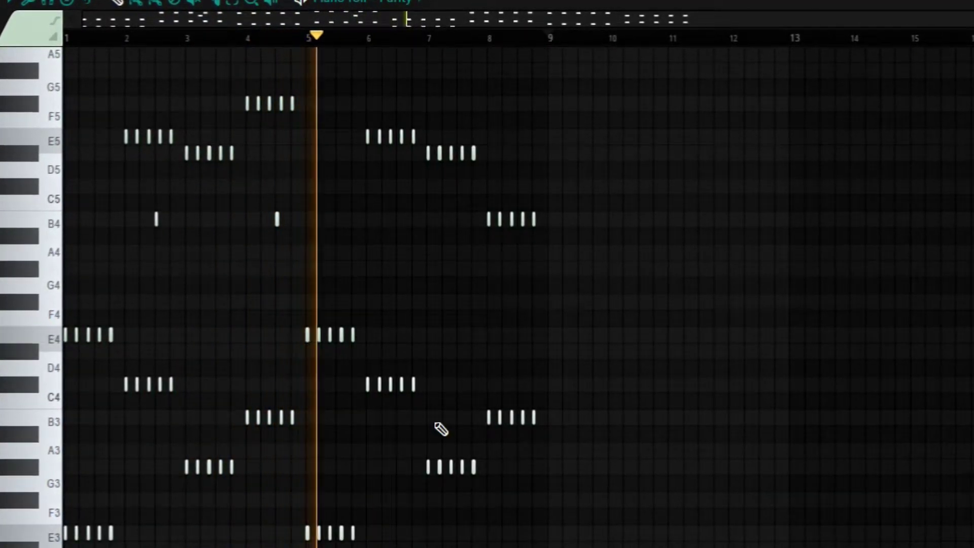
scroll(440, 429, down, 2)
scroll(443, 429, up, 2)
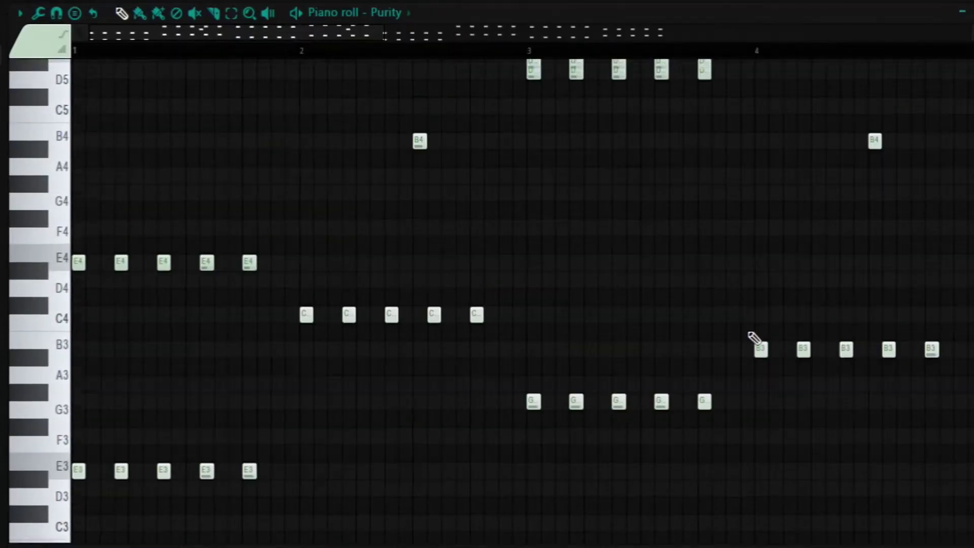
- Highlight the root notes of the Purity pattern bar by bar, including G#3 in bar 3, B3 in bar 4 and E3 in bar 1
scroll(754, 341, up, 1)
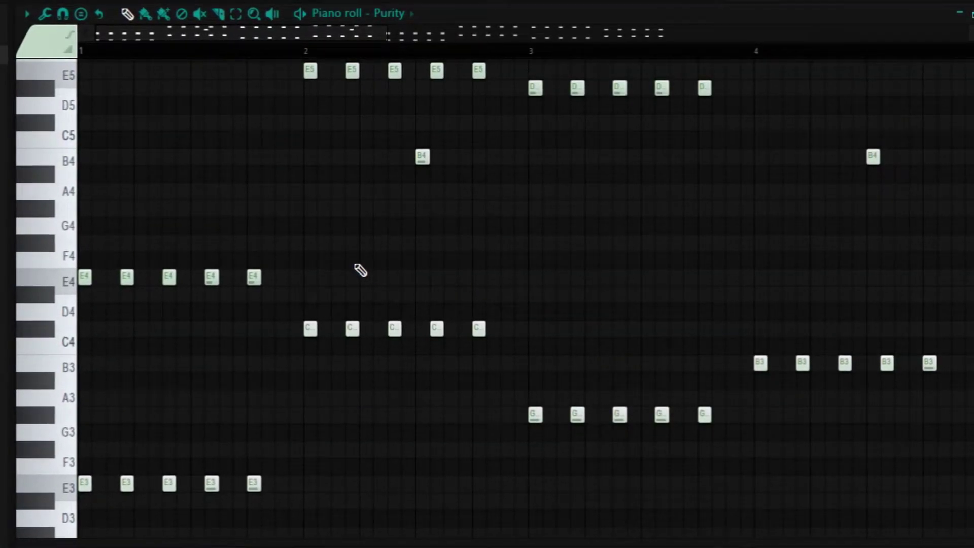
scroll(228, 373, down, 5)
ctrl+drag(343, 344, 89, 318)
mouse_move(533, 191)
mouse_down()
mouse_move(278, 152)
mouse_move(503, 236)
mouse_move(827, 294)
mouse_up()
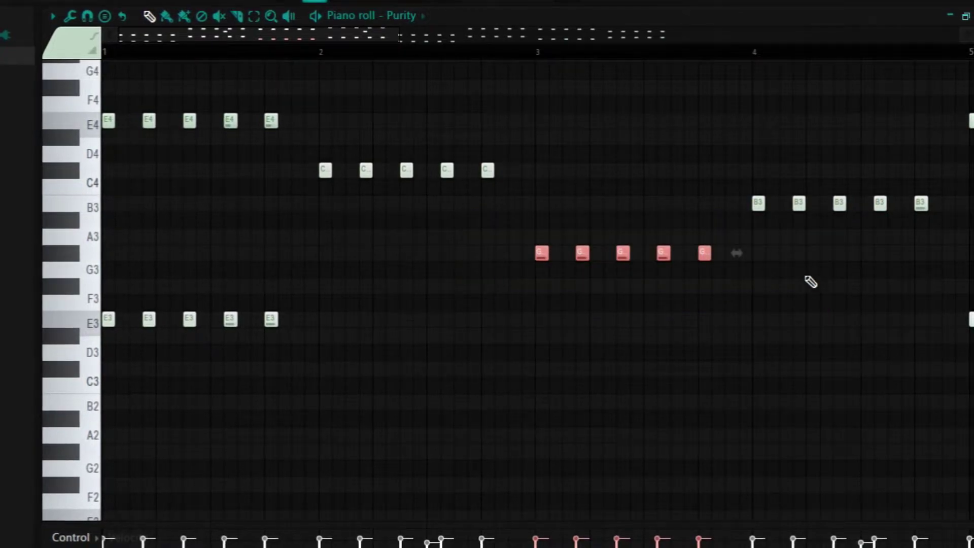
ctrl+drag(710, 187, 885, 230)
ctrl+scroll(392, 276, down, 2)
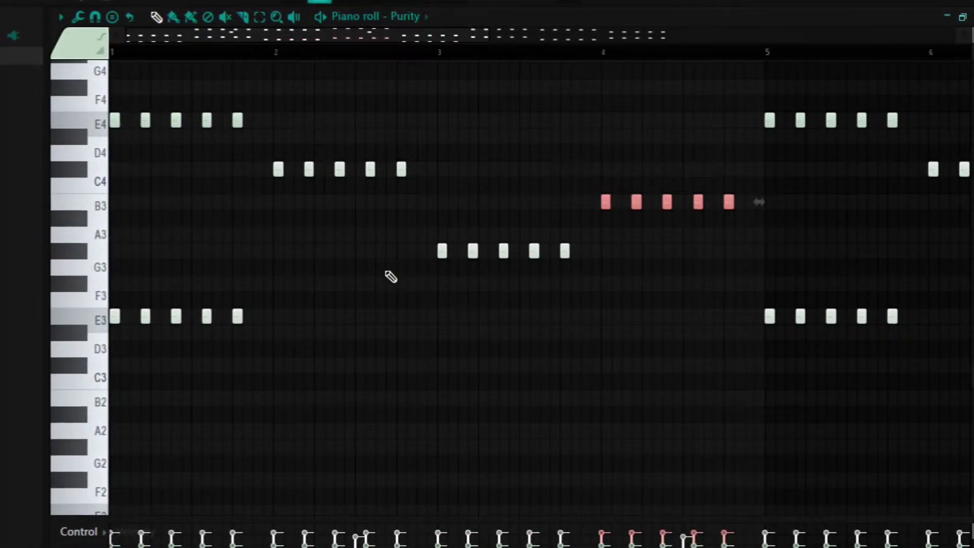
scroll(308, 278, up, 2)
ctrl+drag(269, 406, 14, 320)
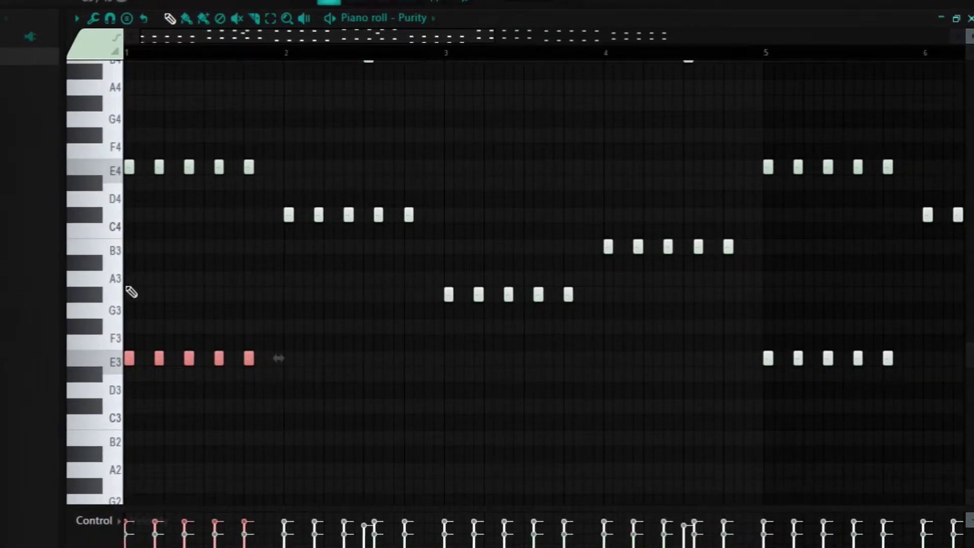
- Highlight bar 2's E5 notes, then copy its first C#4 note to E4 and try the octave-up transposition
scroll(133, 254, up, 2)
scroll(274, 201, up, 3)
ctrl+drag(244, 176, 435, 232)
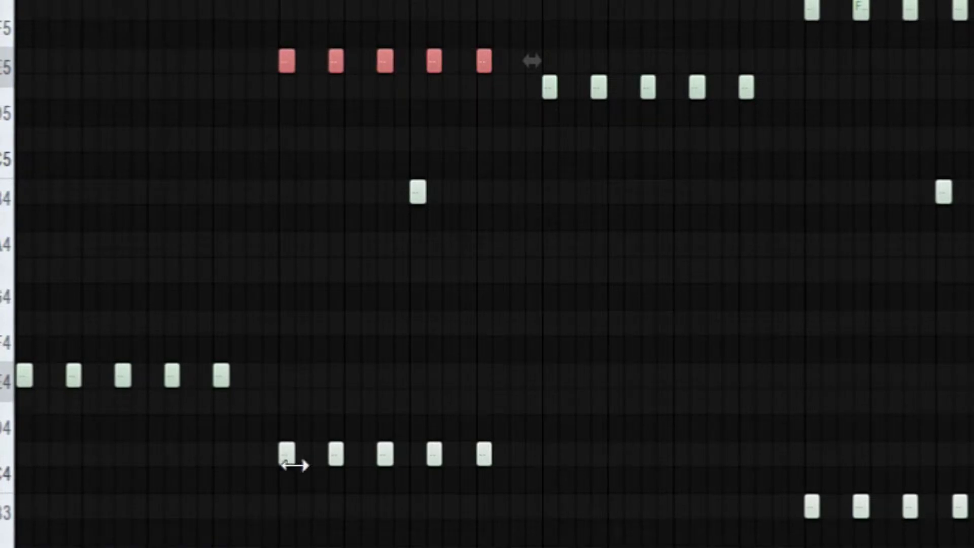
shift+drag(285, 452, 284, 376)
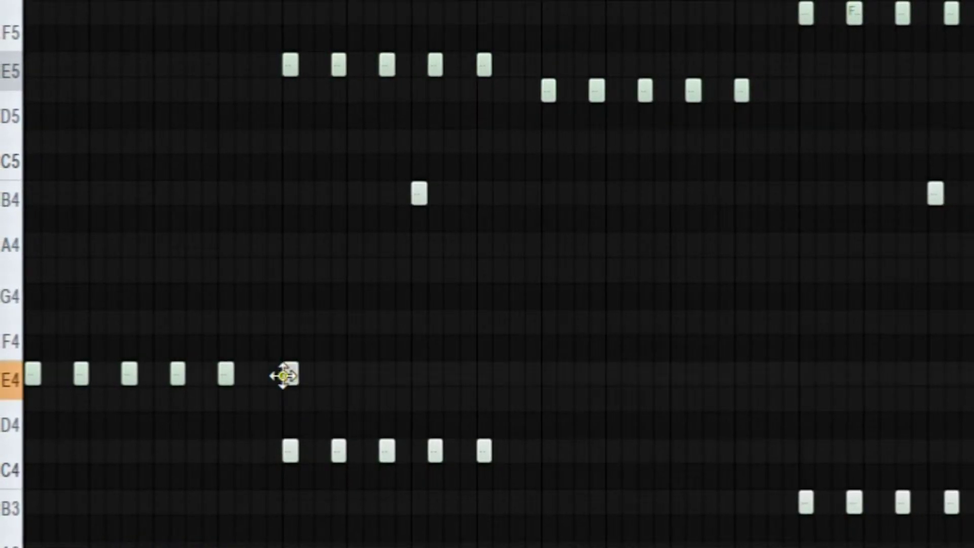
mouse_move(285, 272)
mouse_down()
mouse_move(276, 274)
mouse_move(296, 270)
mouse_up()
ctrl+drag(307, 235, 304, 538)
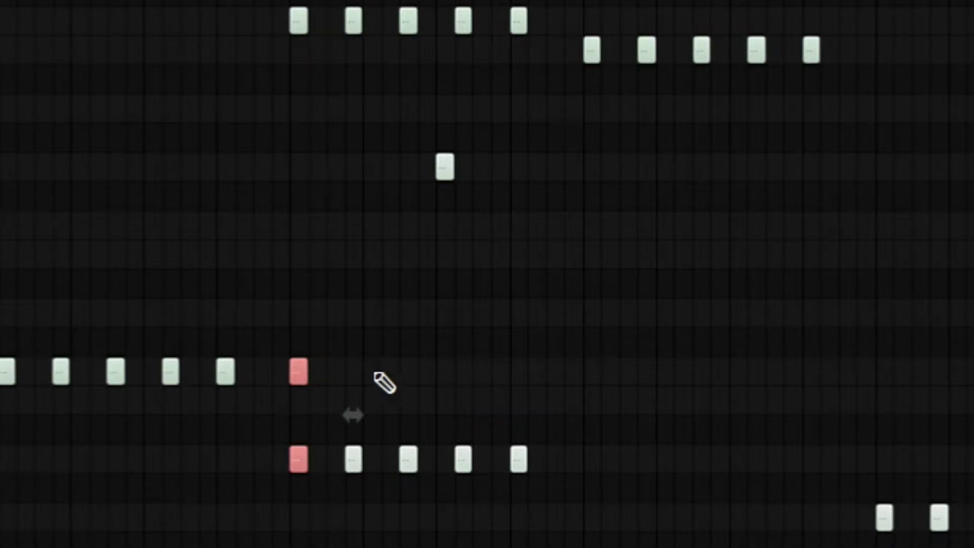
key(ctrl+Up)
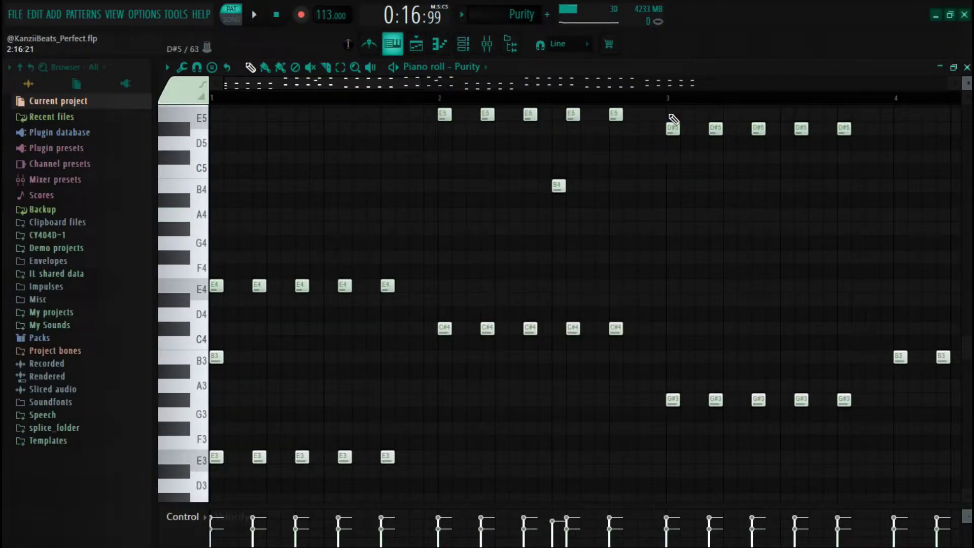
- Try raising a D#4 note at the start of bar 3 by one octave
key(ctrl+d)
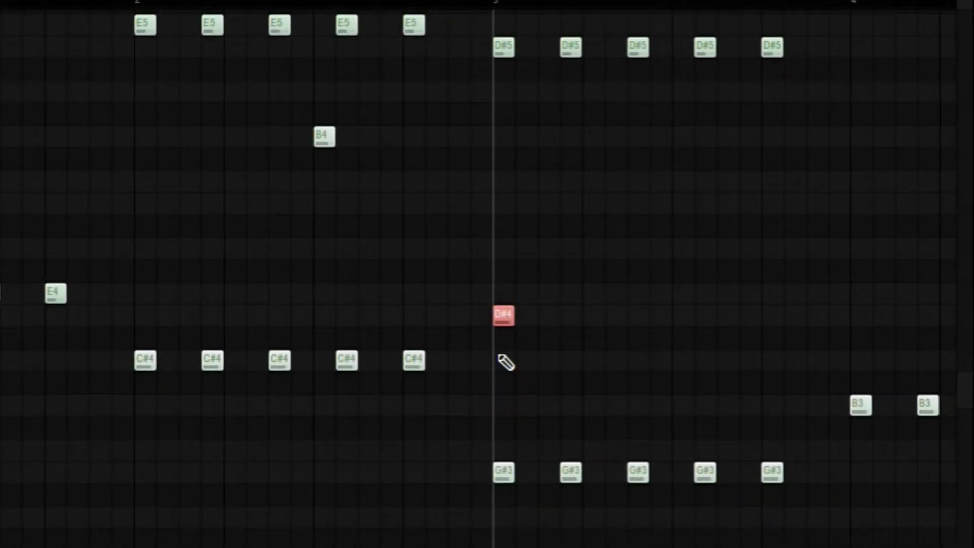
key(ctrl+Up)
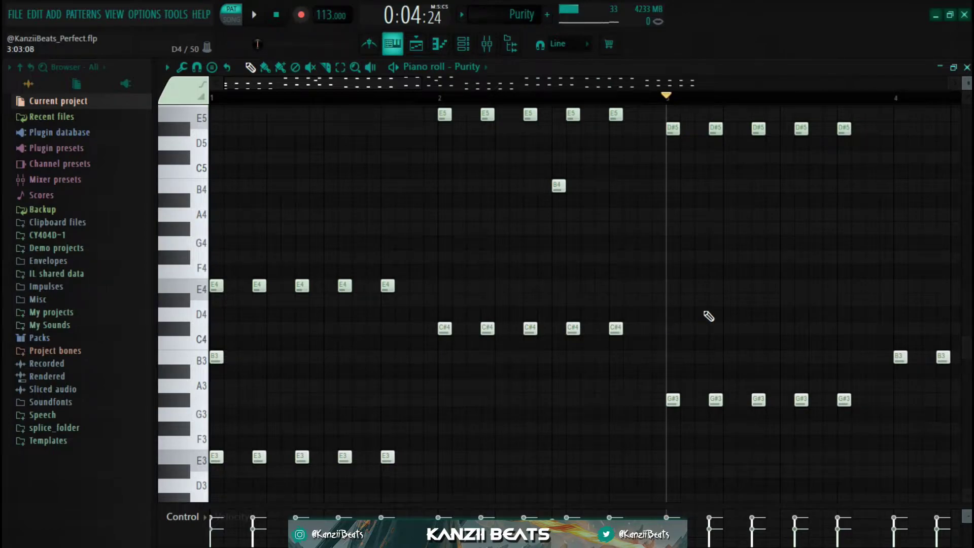
- Add D#4 and F#4 above the first B3 of bar 4, remove the D#4 and raise the F#4 one octave
scroll(702, 310, down, 2)
scroll(728, 282, down, 3)
scroll(777, 314, up, 4)
scroll(691, 391, right, 5)
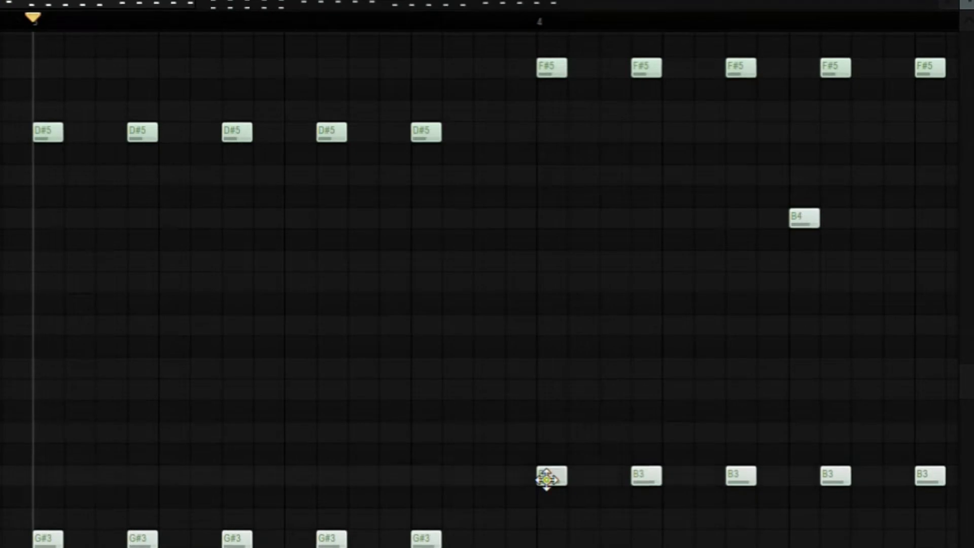
click(549, 390)
click(552, 325)
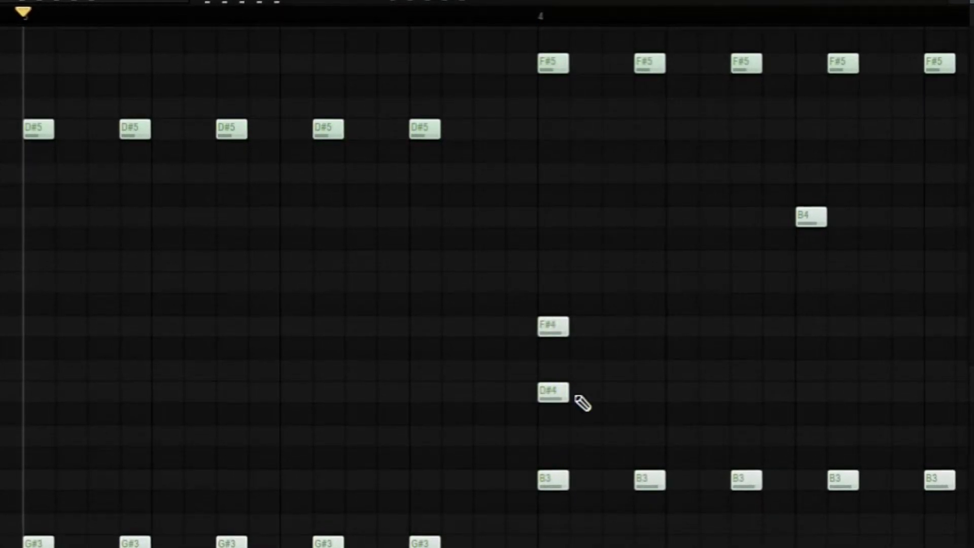
right_click(556, 393)
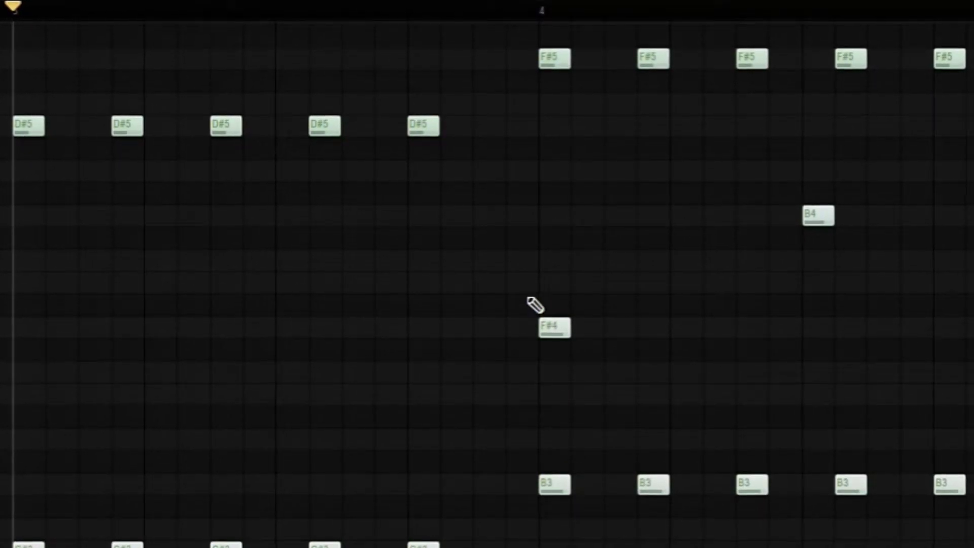
drag(538, 350, 641, 357)
key(ctrl+Up)
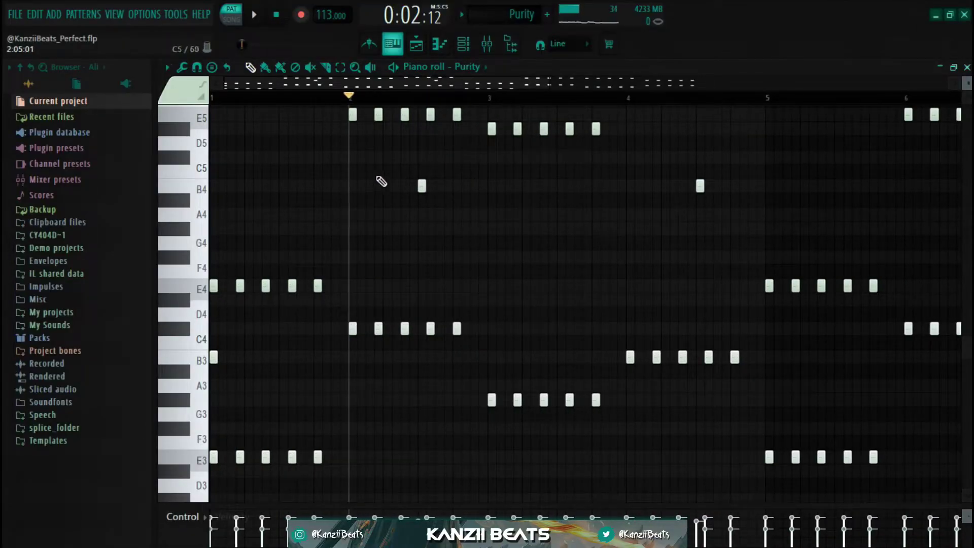
- Highlight the single B4 accent notes in bars 2 and 4 of the Purity pattern
drag(372, 169, 790, 222)
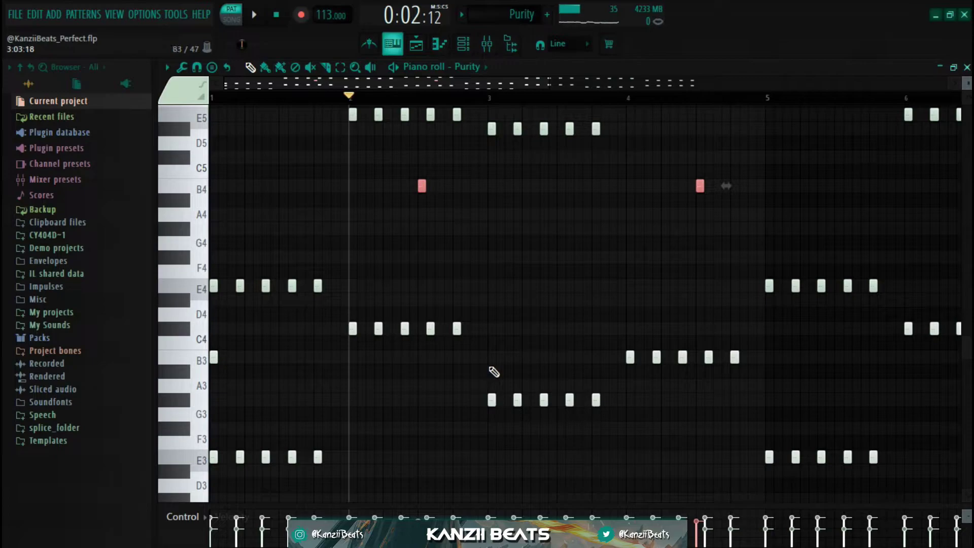
drag(469, 188, 790, 205)
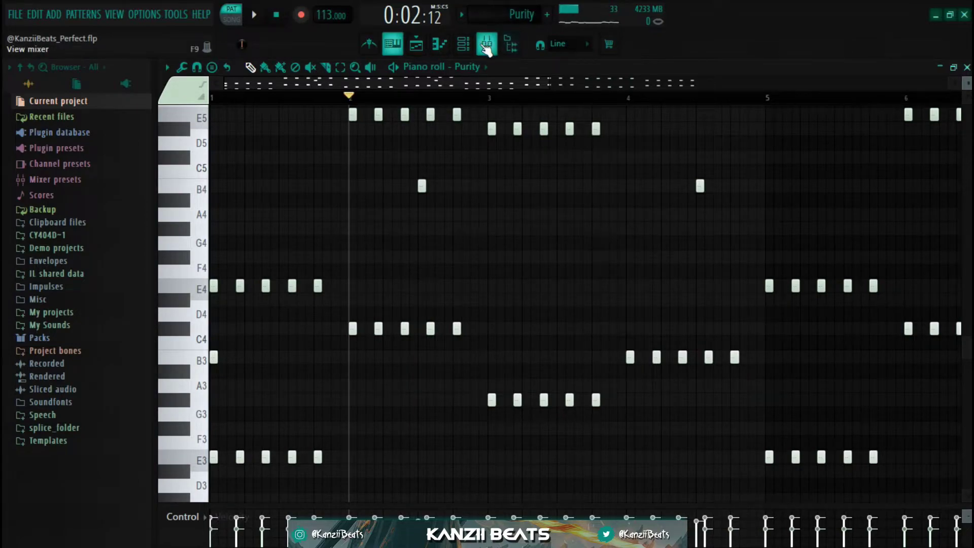
- Show the Purity mixer track and review its two Fruity parametric EQ 2 effects
click(486, 45)
click(862, 107)
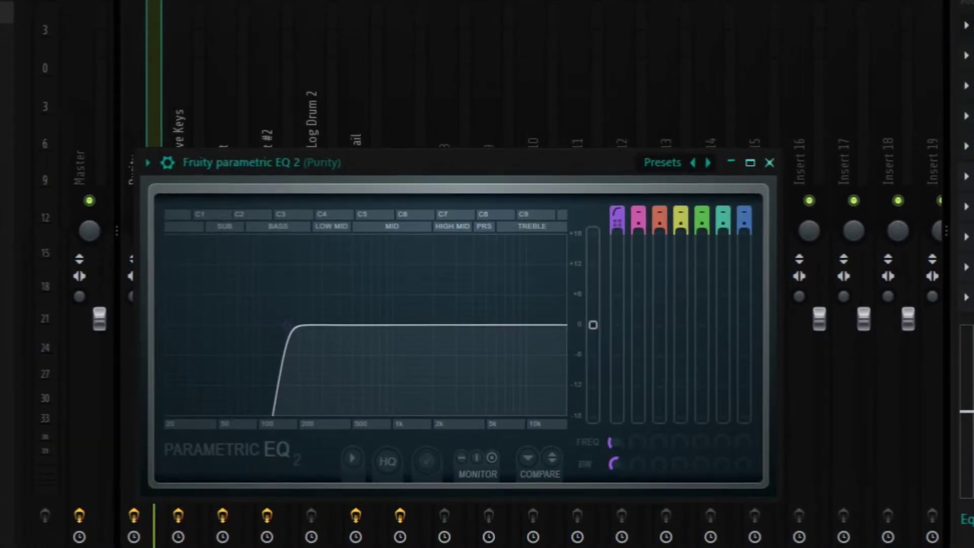
click(770, 163)
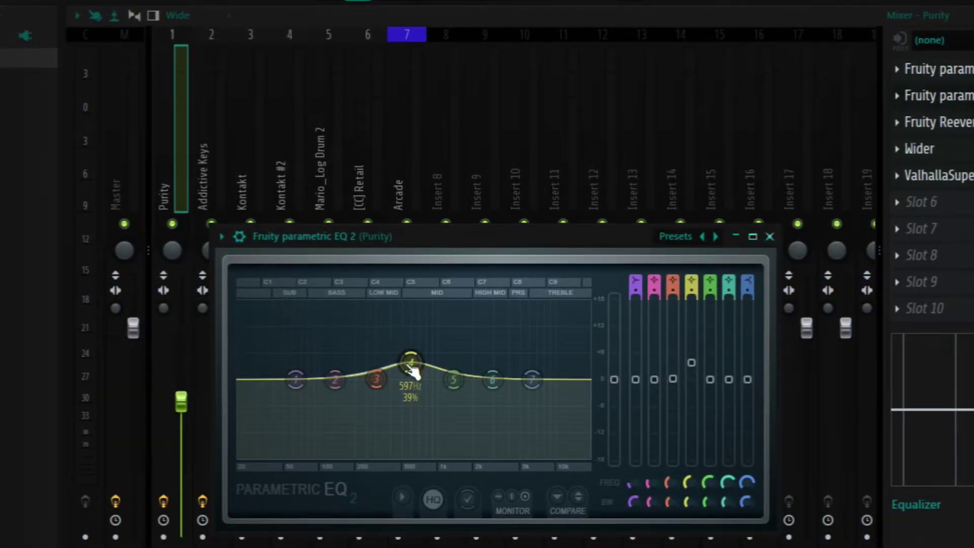
click(947, 97)
- Review the Fruity Reeverb 2 and Wider effects on the Purity mixer track
click(945, 124)
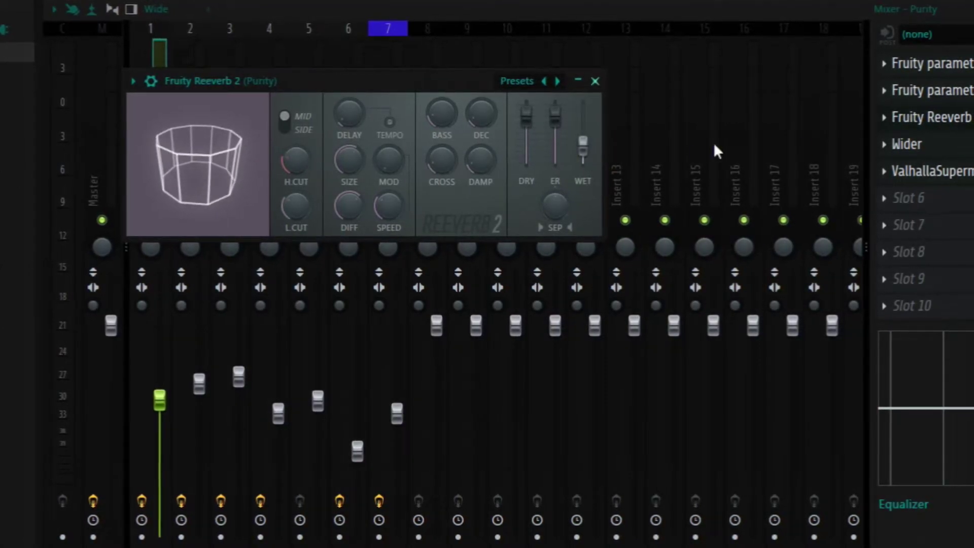
click(925, 144)
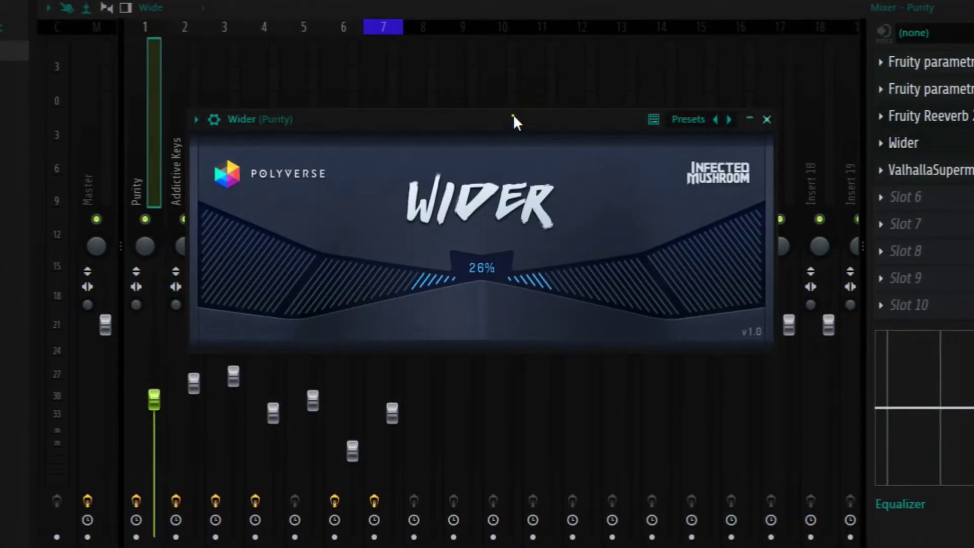
drag(516, 120, 517, 94)
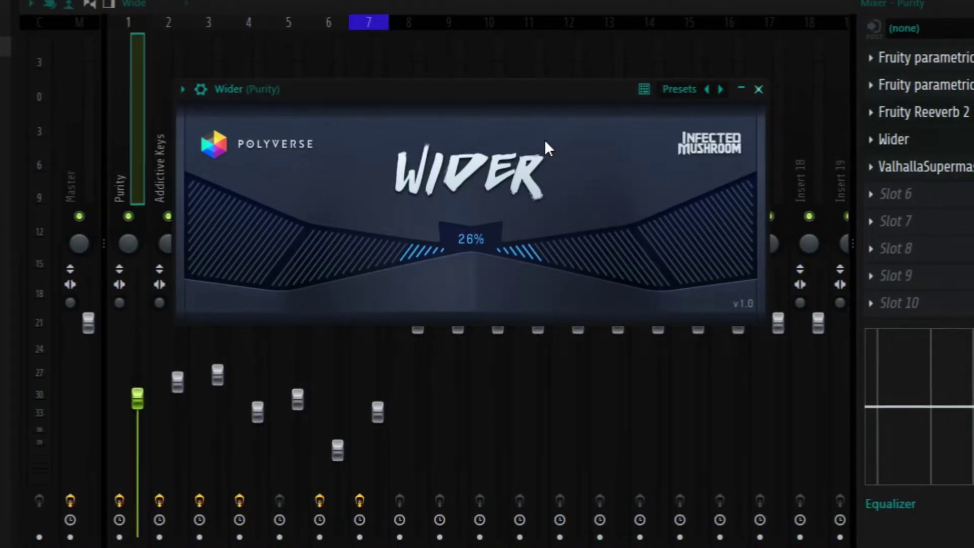
click(936, 138)
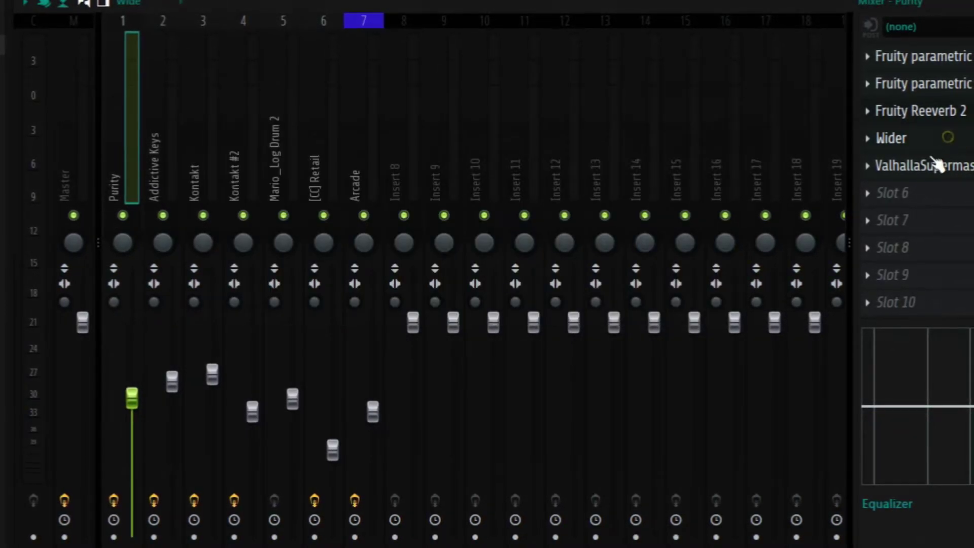
- Open Purity's ValhallaSupermassive effect and browse its MOD presets to locate Chorus Slap
click(919, 167)
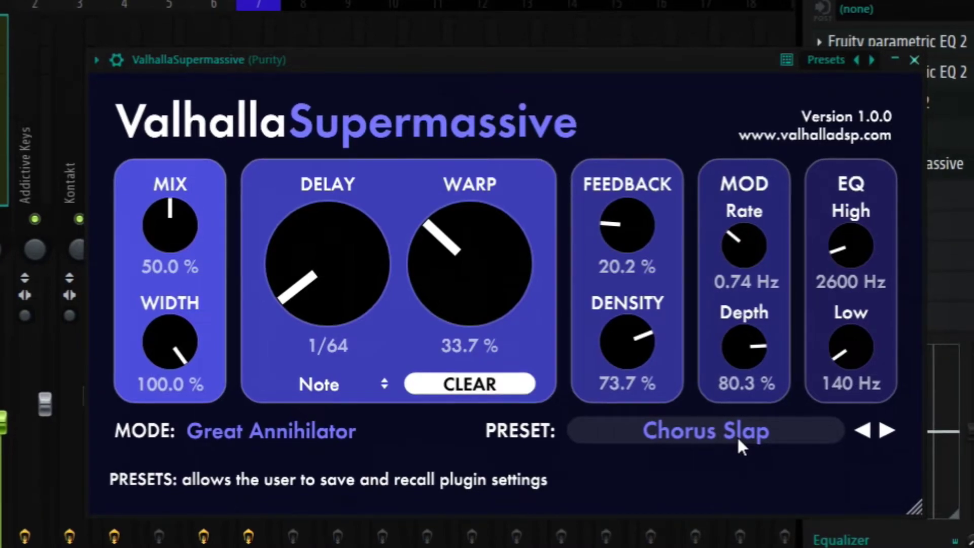
click(739, 437)
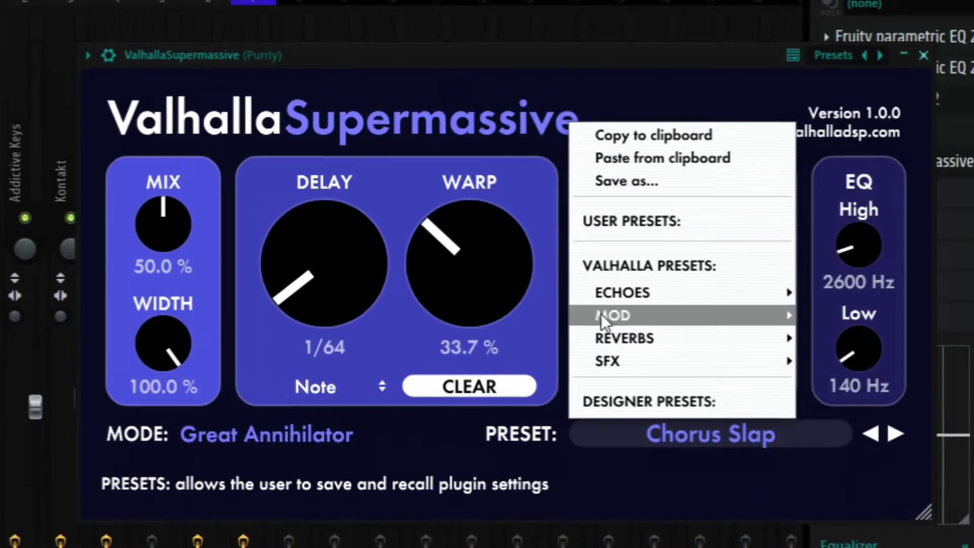
mouse_move(628, 318)
mouse_move(851, 271)
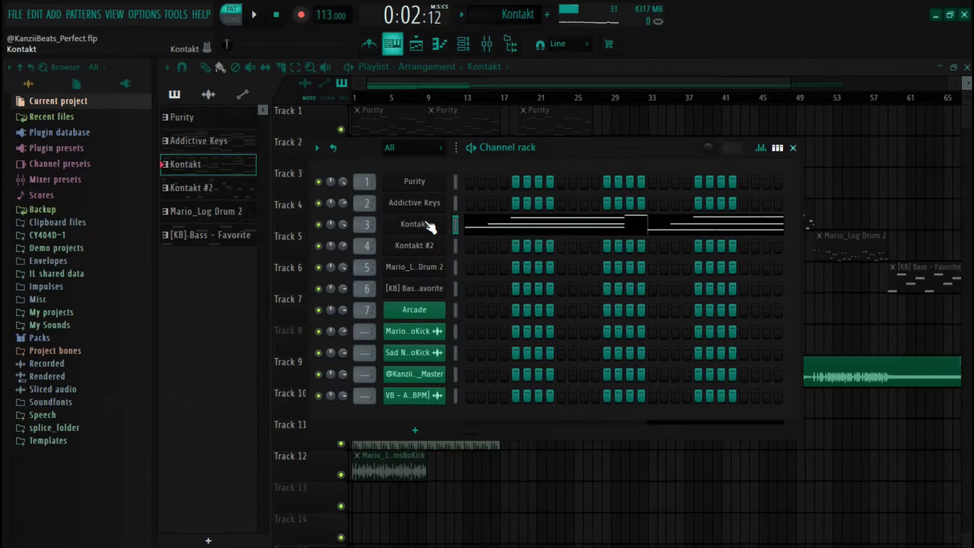
- Open the Kontakt instrument and browse the Clean snapshots of Evolution Hollowbody Blues to locate Deep Sea
click(426, 223)
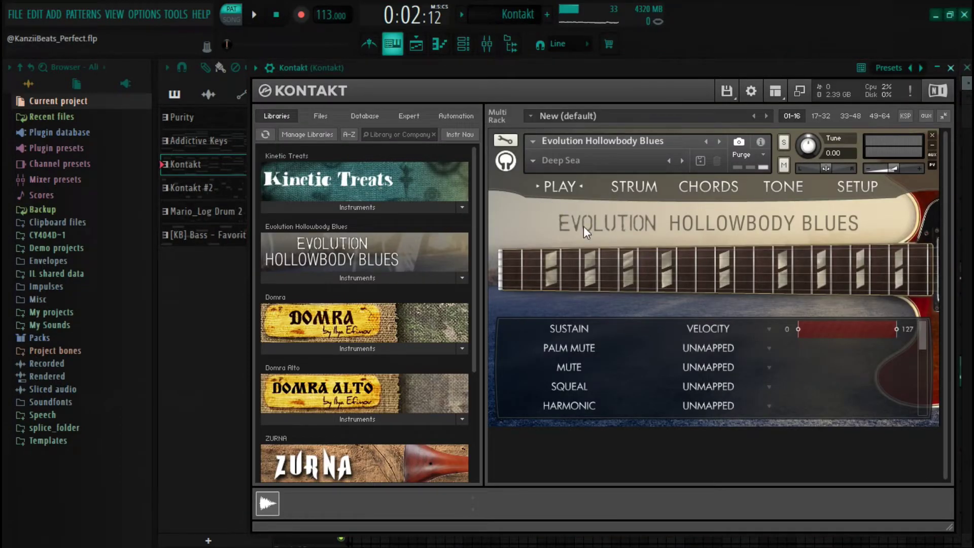
click(540, 162)
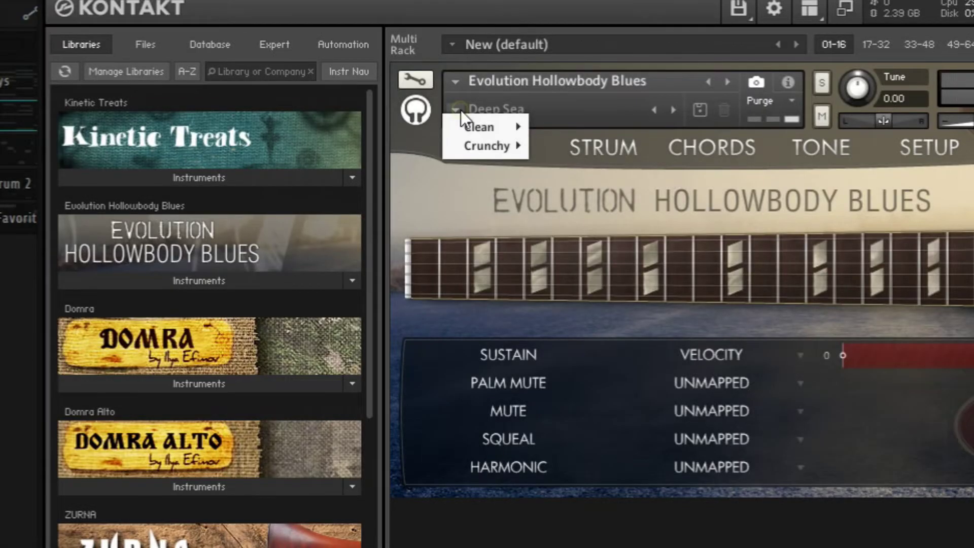
mouse_move(549, 173)
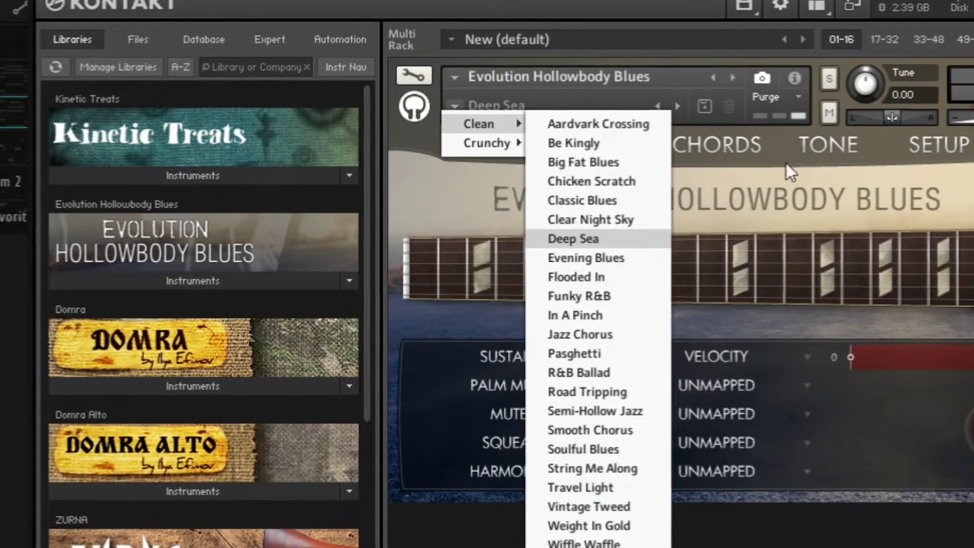
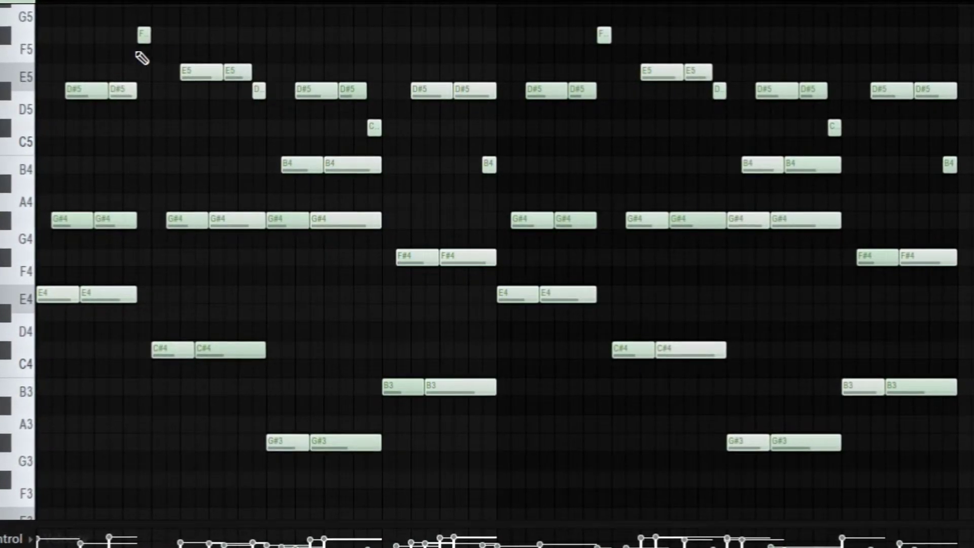
- Highlight the low E4, C#4, G#3 and B3 notes in the first four bars of the Kontakt pattern
scroll(329, 226, down, 5)
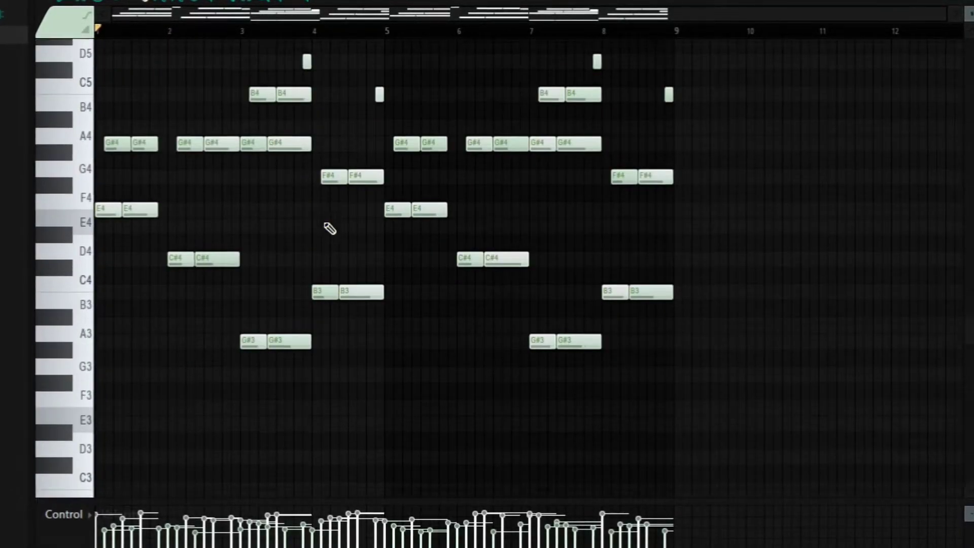
mouse_move(111, 174)
mouse_down()
mouse_move(252, 370)
mouse_move(334, 401)
mouse_up()
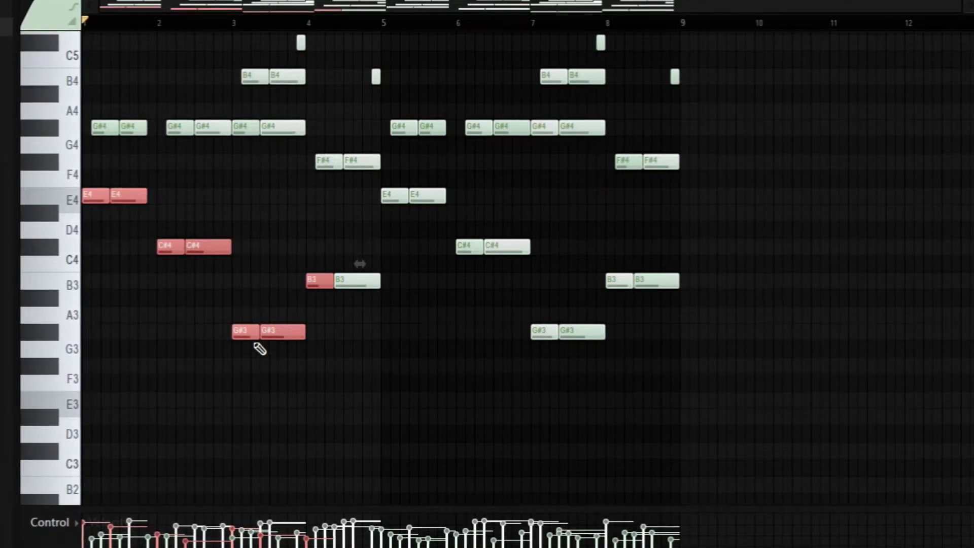
click(333, 315)
- Examine the upper and lower notes of the Kontakt pattern across its octaves
scroll(300, 308, up, 4)
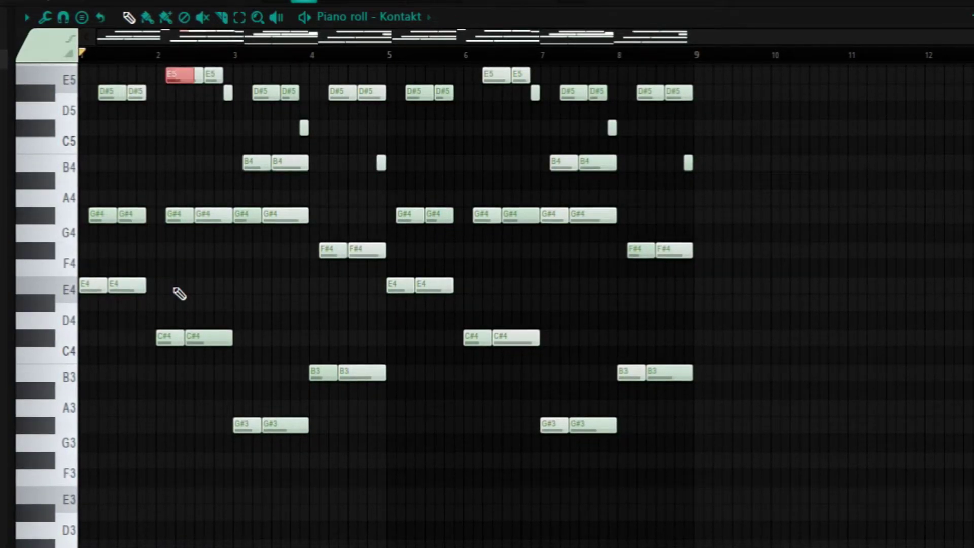
scroll(275, 350, up, 3)
scroll(310, 385, down, 5)
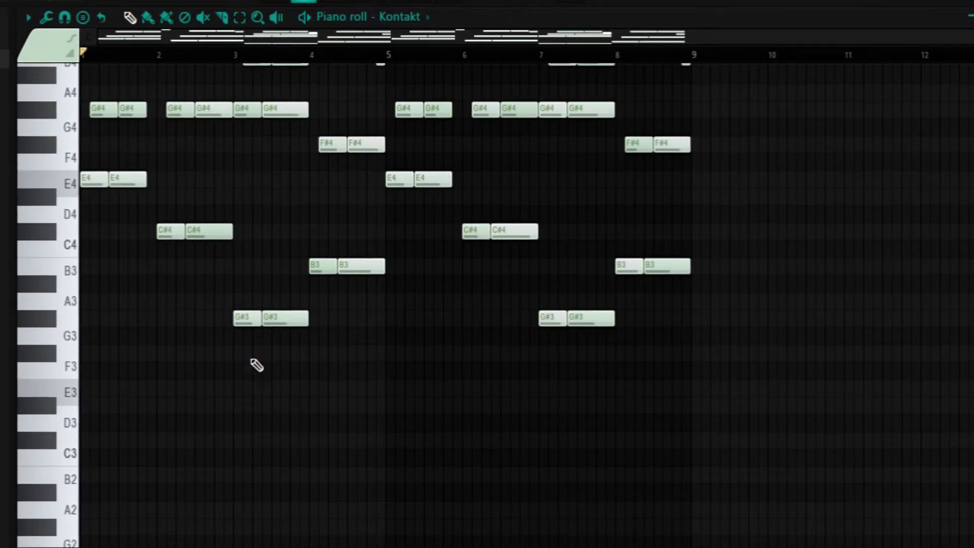
scroll(249, 315, up, 4)
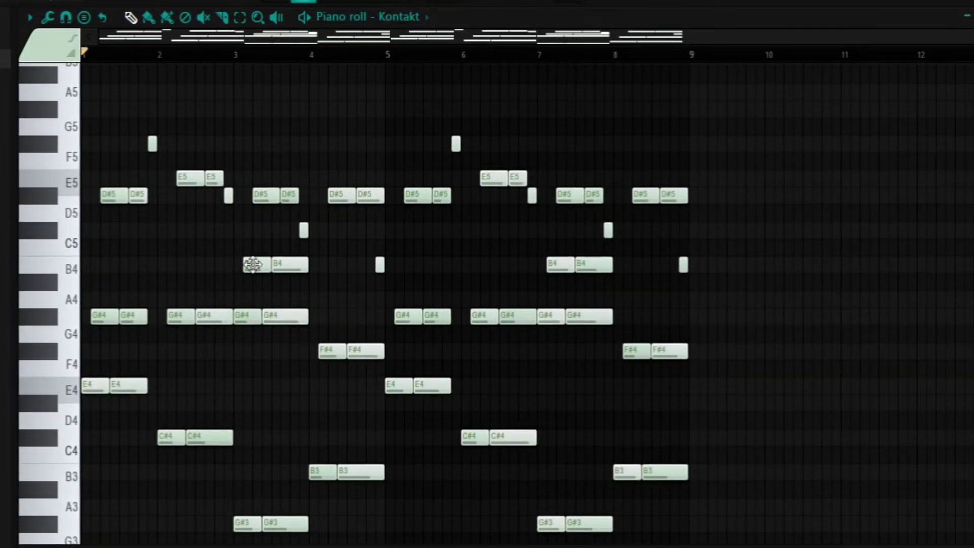
scroll(274, 229, down, 3)
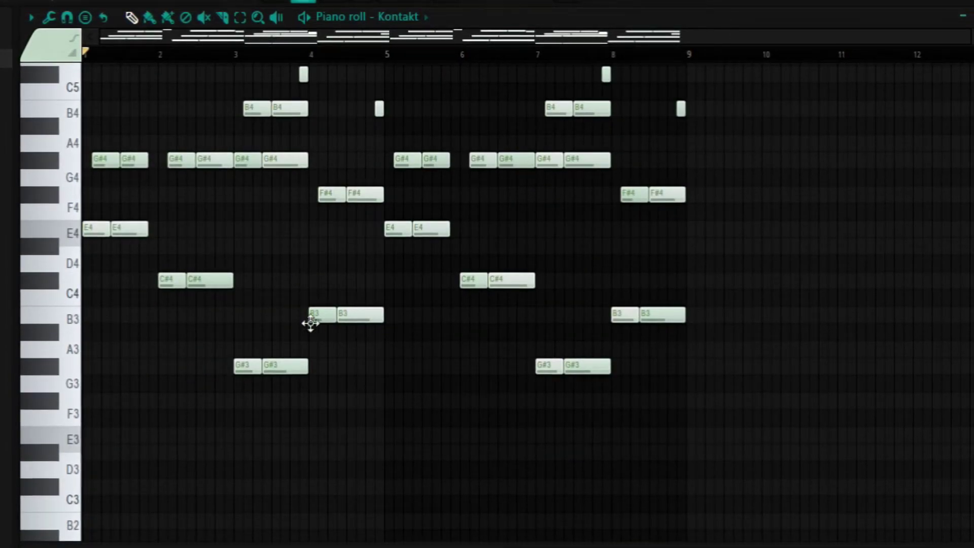
scroll(311, 313, up, 3)
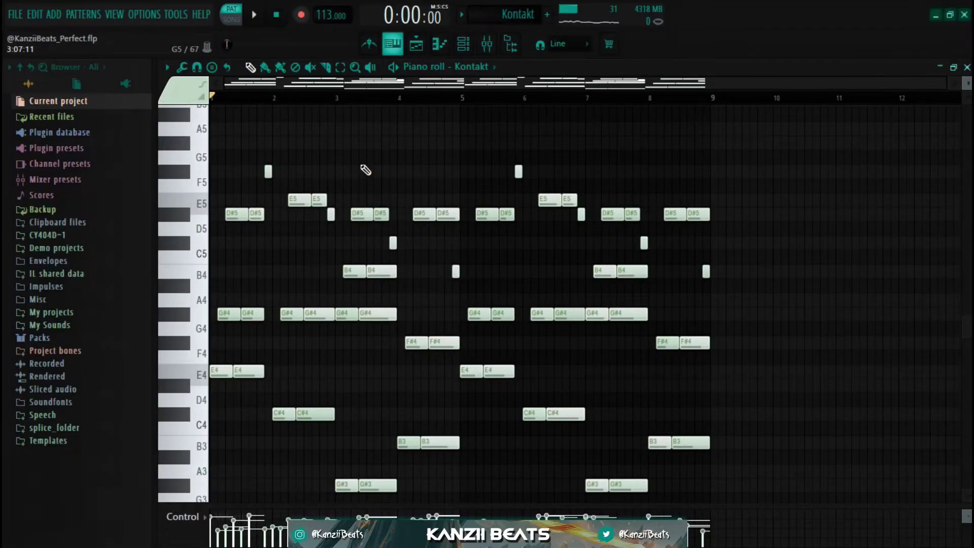
scroll(366, 170, down, 1)
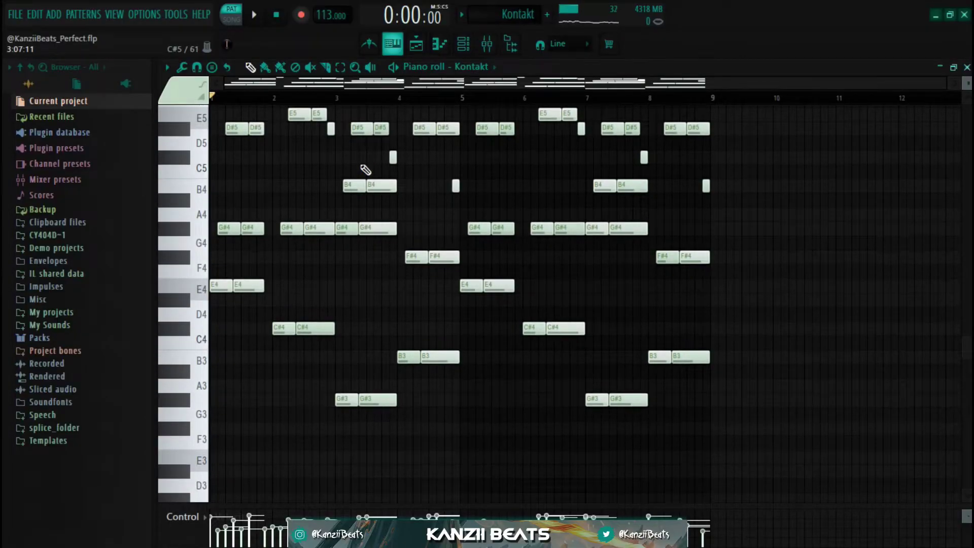
scroll(344, 191, up, 2)
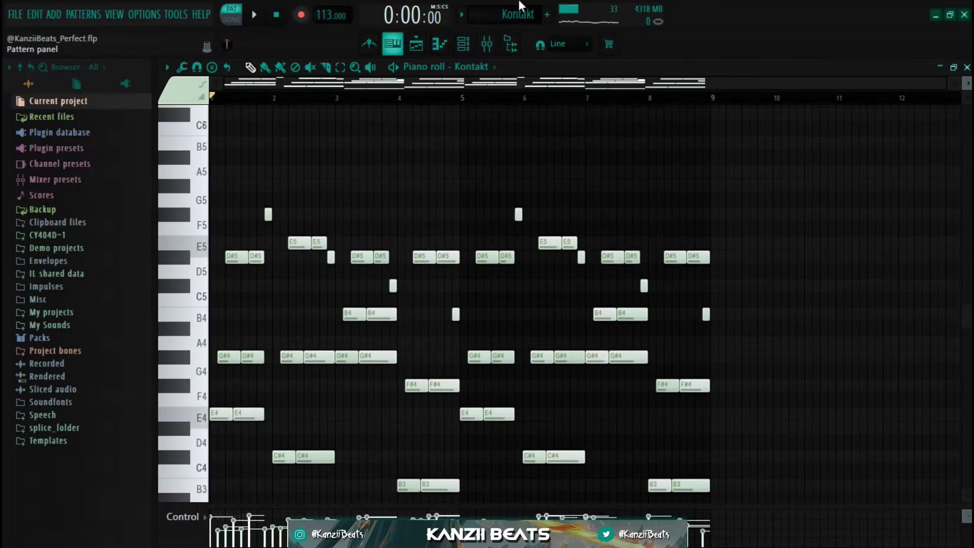
- Show the Kontakt mixer track and review its Fruity Reeverb 2 effect
click(486, 49)
click(843, 114)
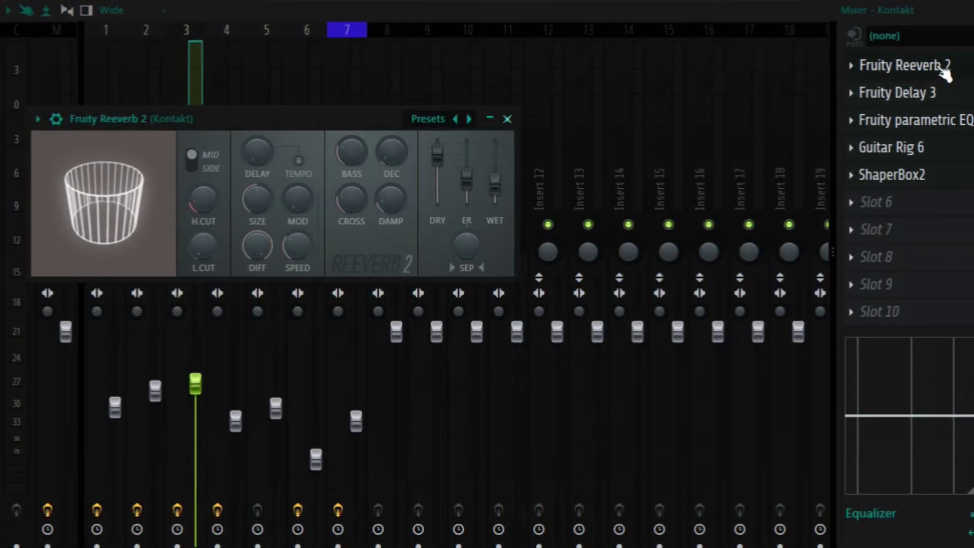
click(914, 66)
- Open Kontakt's Fruity Delay 3 effect and browse its presets to locate Ping pong
click(901, 93)
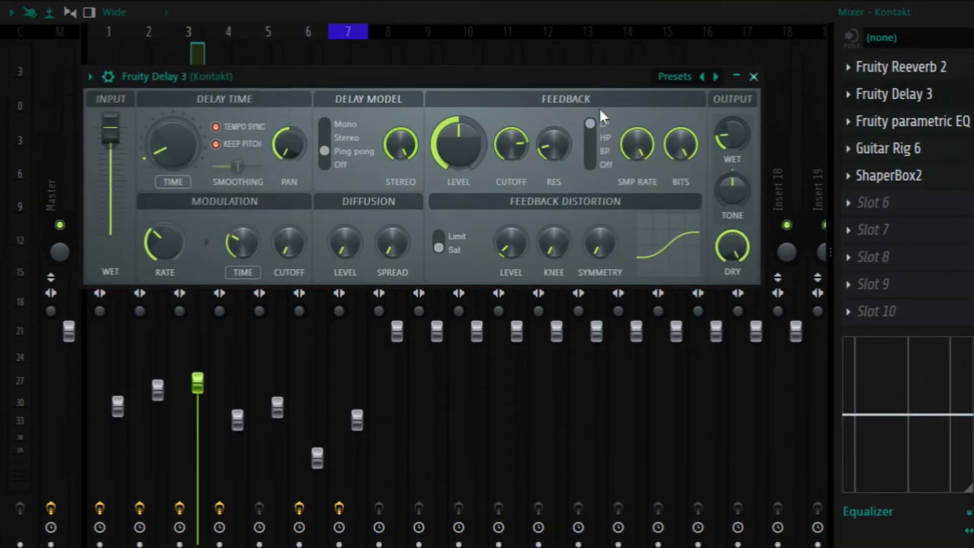
click(716, 78)
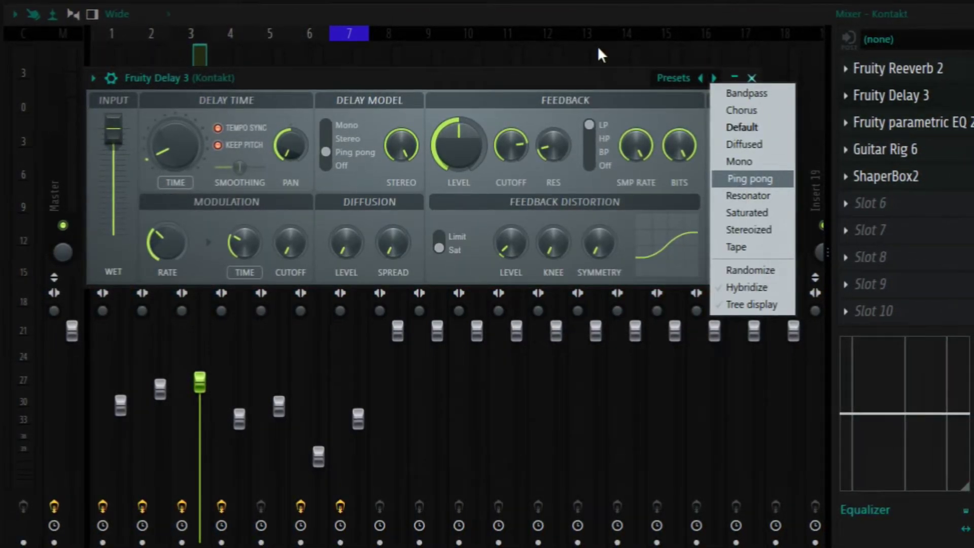
click(595, 76)
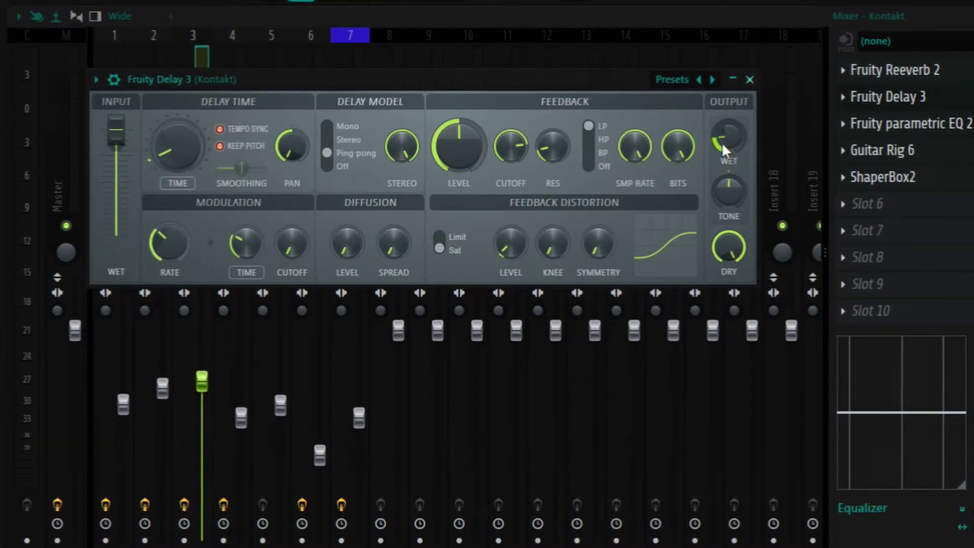
- Review the Fruity parametric EQ 2, Guitar Rig 6 and ShaperBox2 effects on the Kontakt mixer track
click(908, 127)
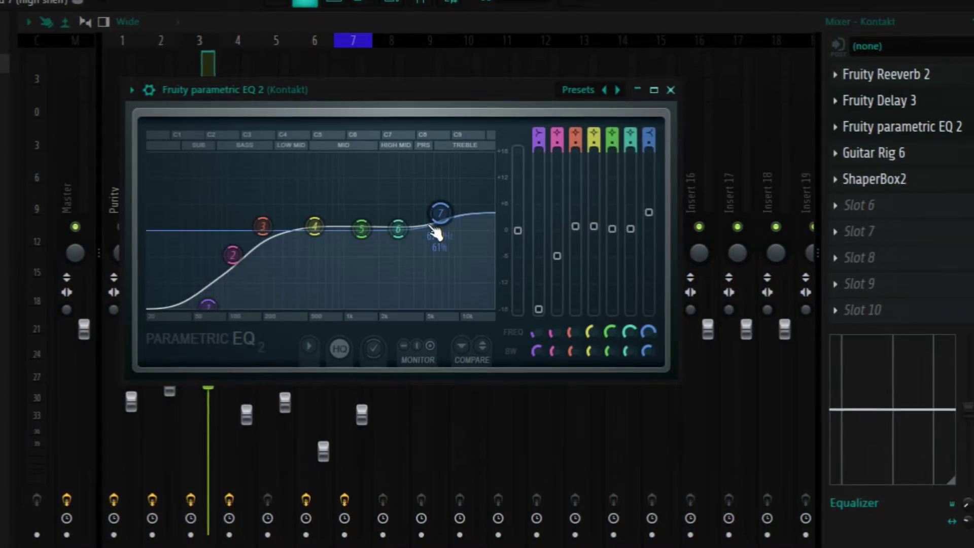
click(882, 152)
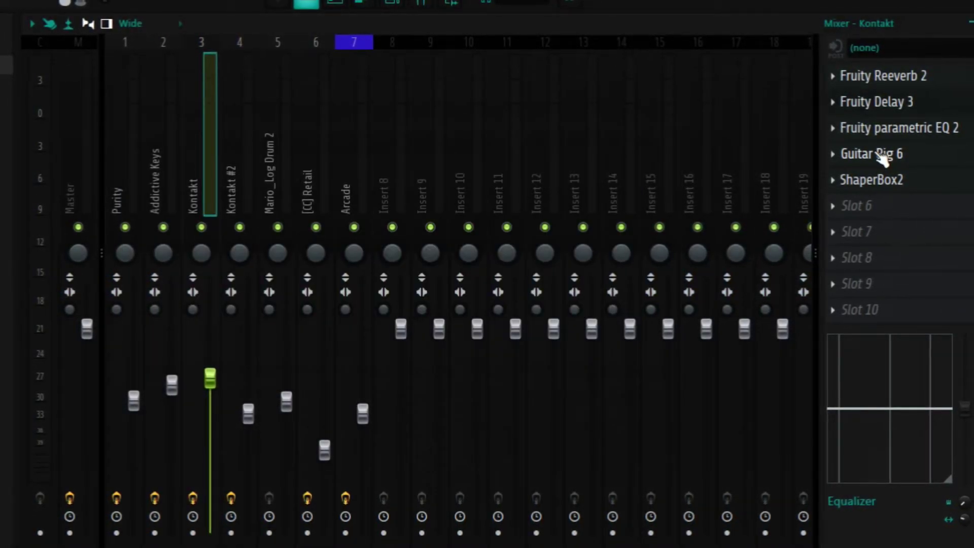
click(882, 157)
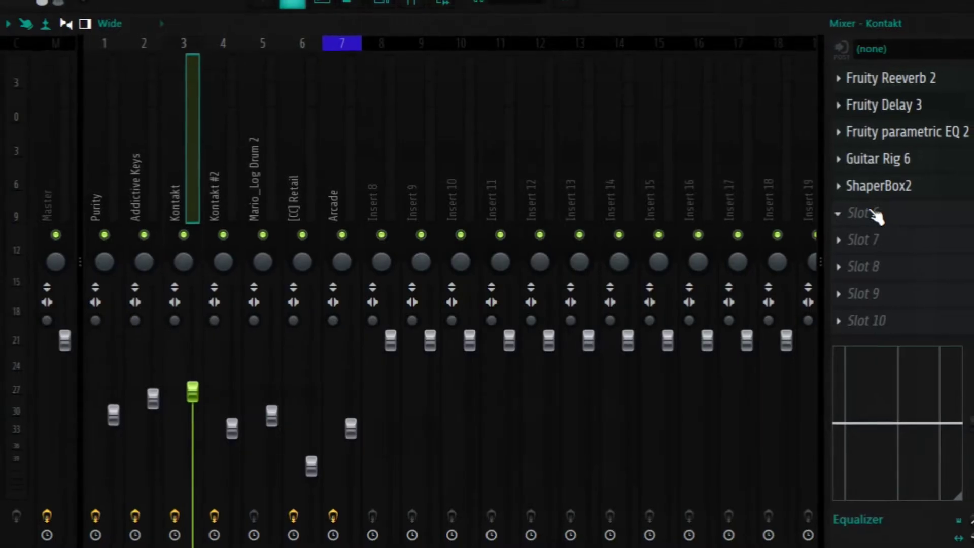
click(866, 188)
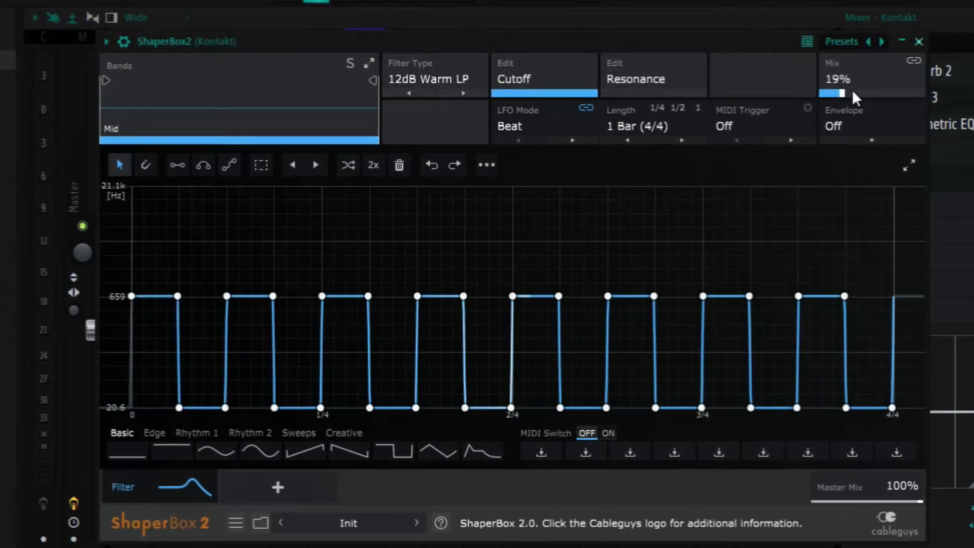
click(923, 41)
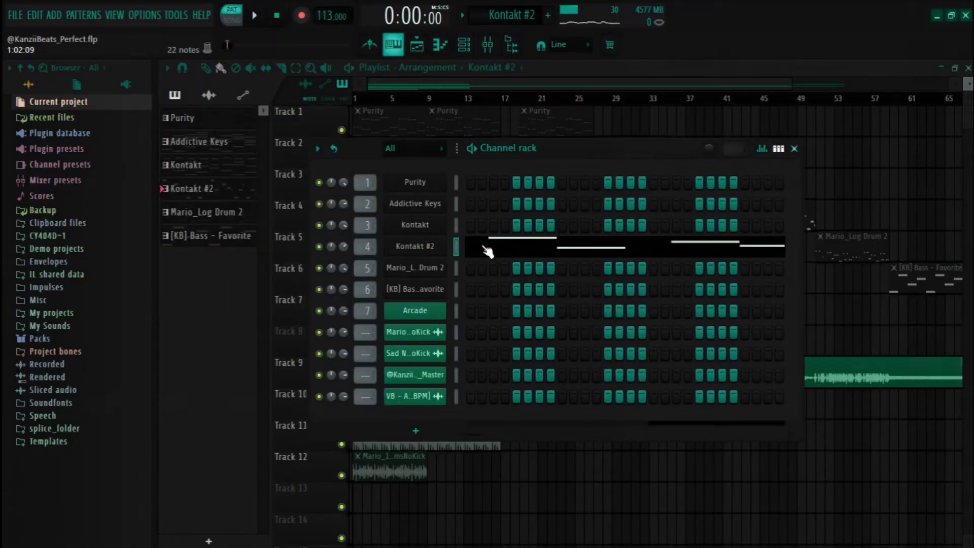
- Open the Kontakt #2 instrument and browse the Crunchy snapshots of Evolution Hollowbody Blues to locate Molasses Glasses
click(441, 253)
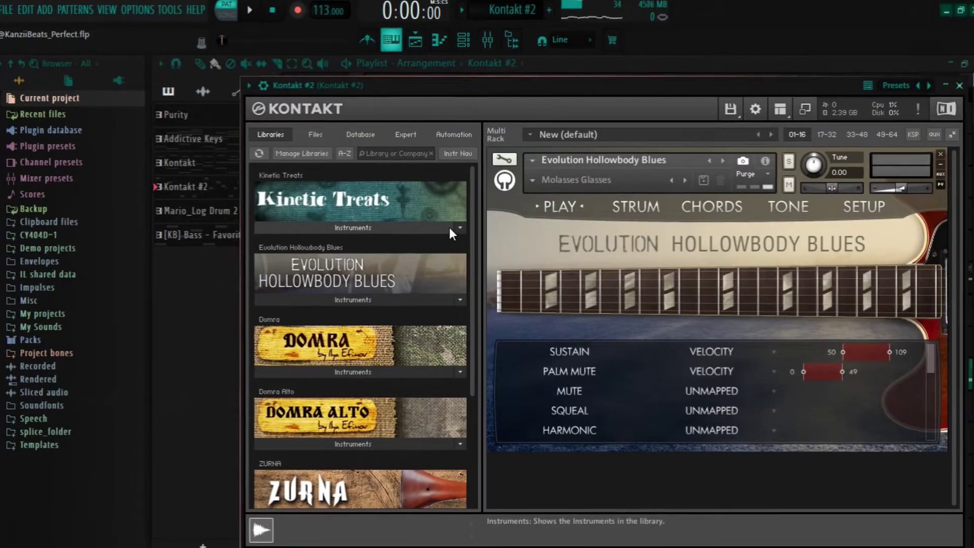
click(531, 183)
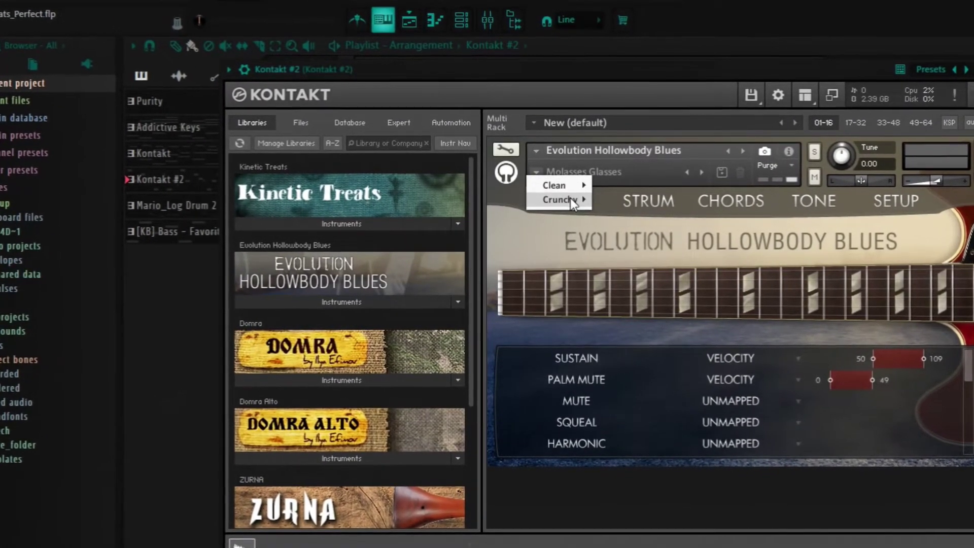
mouse_move(570, 200)
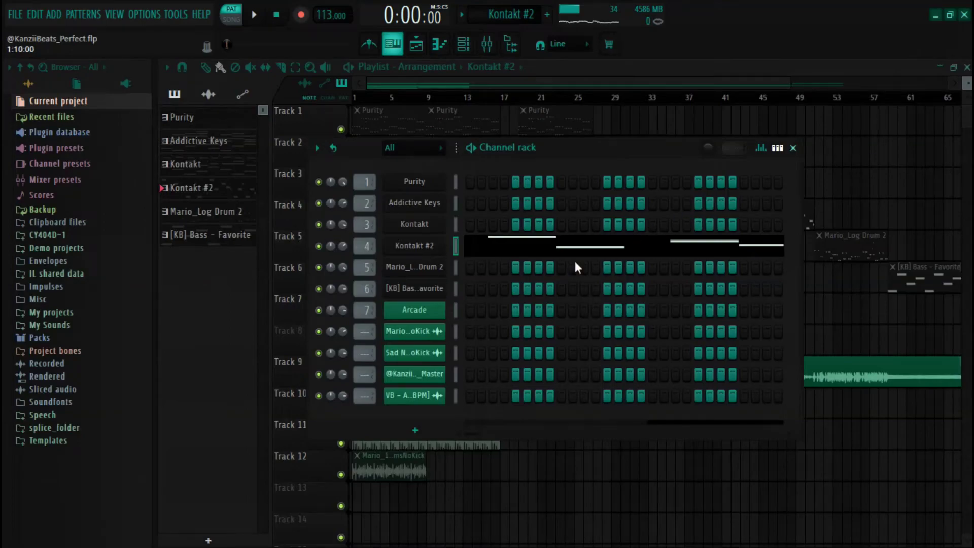
- Open the Kontakt #2 pattern in the piano roll and play its melody
click(569, 248)
key(space)
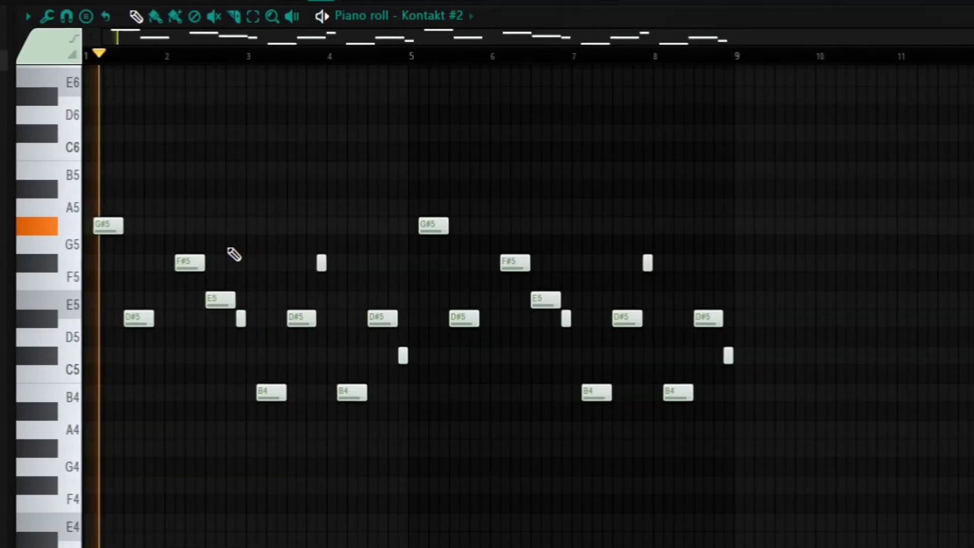
scroll(323, 252, down, 2)
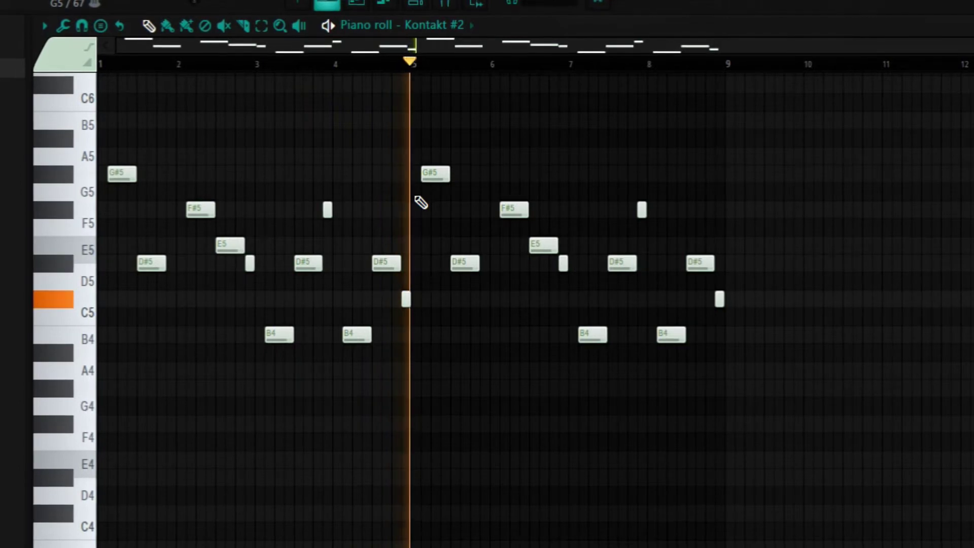
- Show the Kontakt #2 mixer track and review its Fruity parametric EQ 2 and PanCake2 effects
click(445, 2)
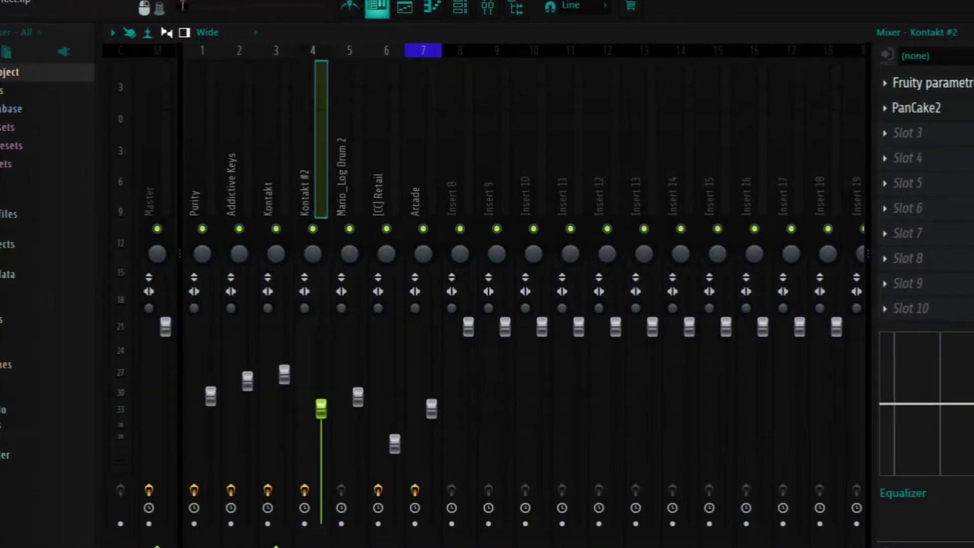
click(929, 83)
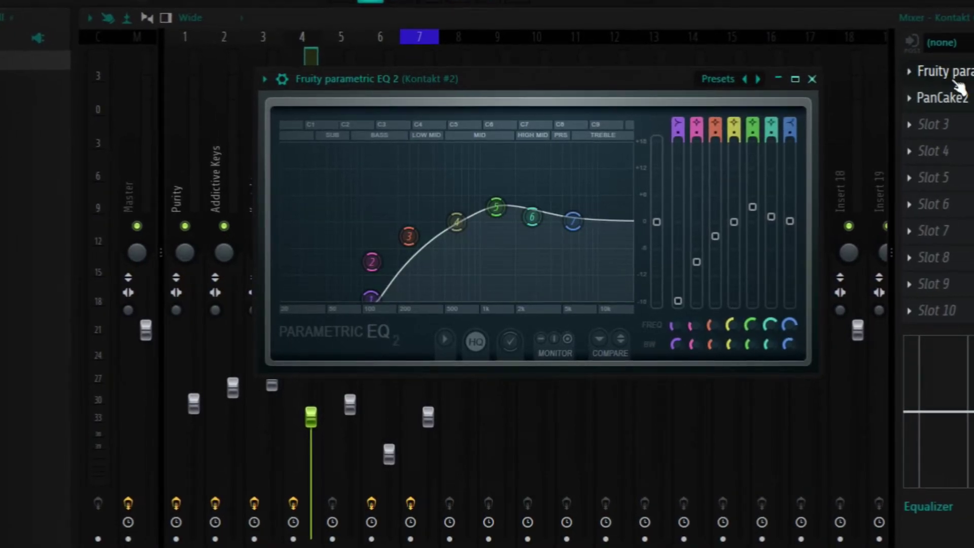
click(958, 97)
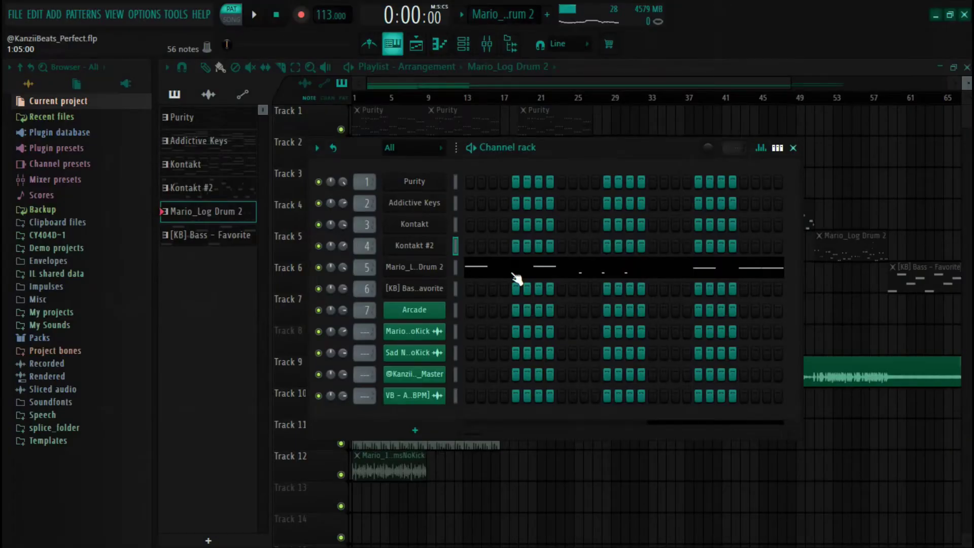
- Open the Mario_Log Drum 2 pattern in the piano roll and play it while examining its high and low notes
click(516, 278)
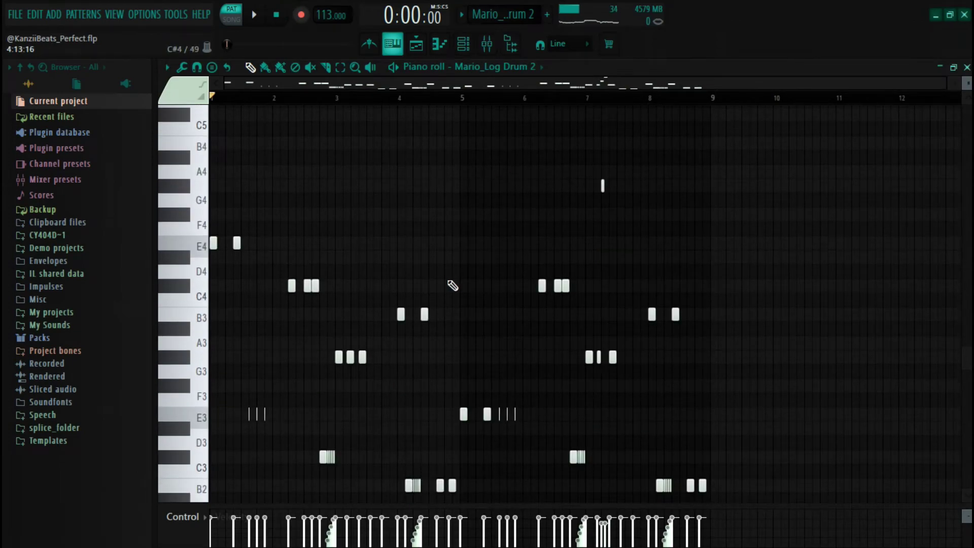
key(space)
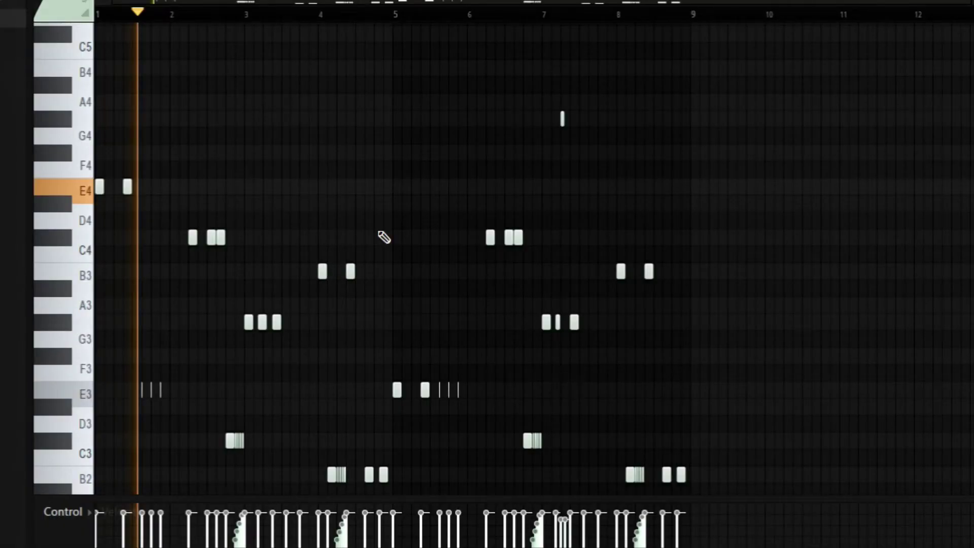
scroll(385, 237, down, 2)
scroll(385, 237, down, 2)
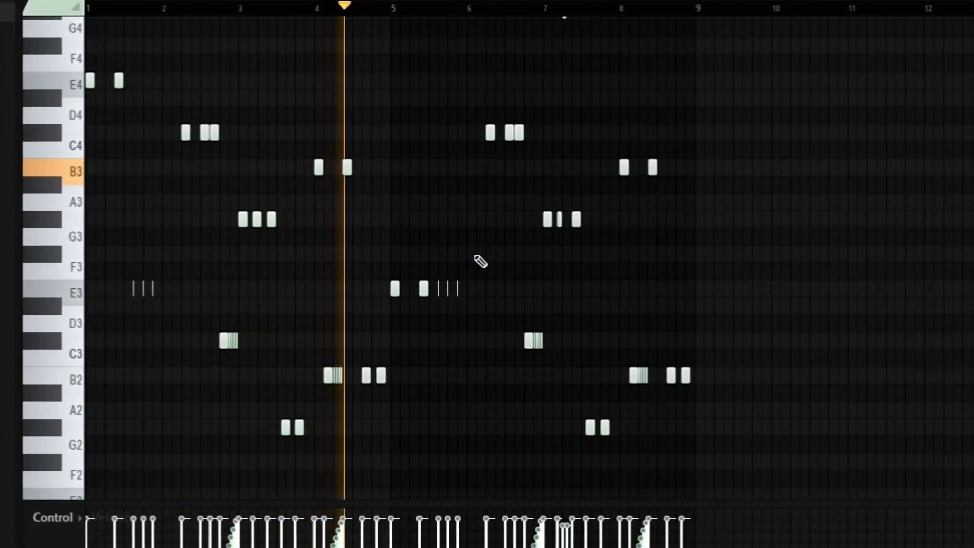
scroll(508, 270, up, 2)
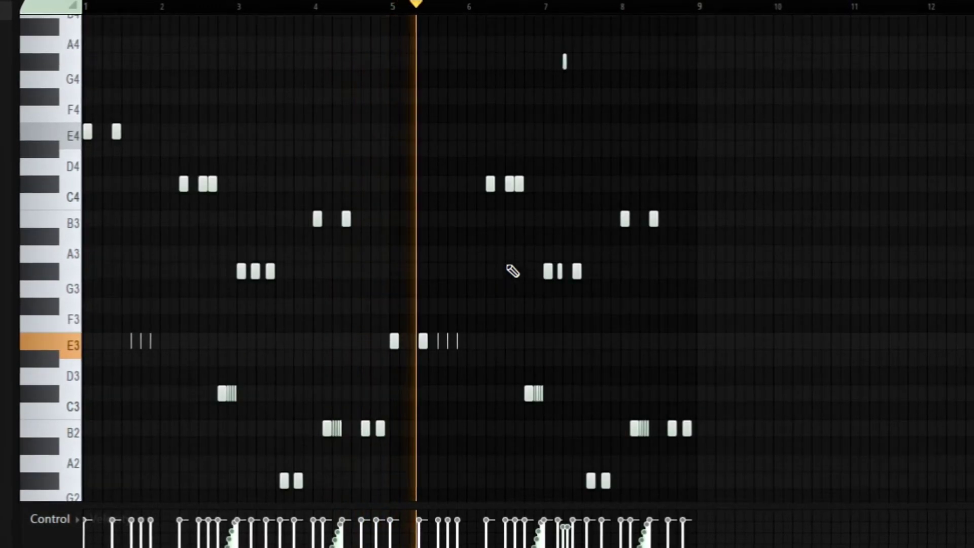
scroll(543, 270, up, 3)
scroll(660, 294, down, 2)
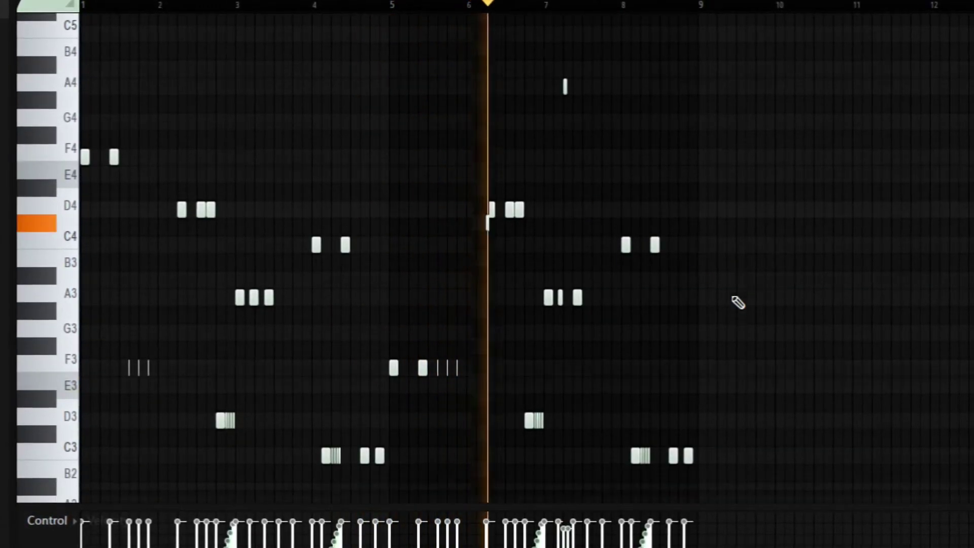
- Examine the remaining high and low notes of the Mario_Log Drum 2 pattern during playback
scroll(739, 302, down, 3)
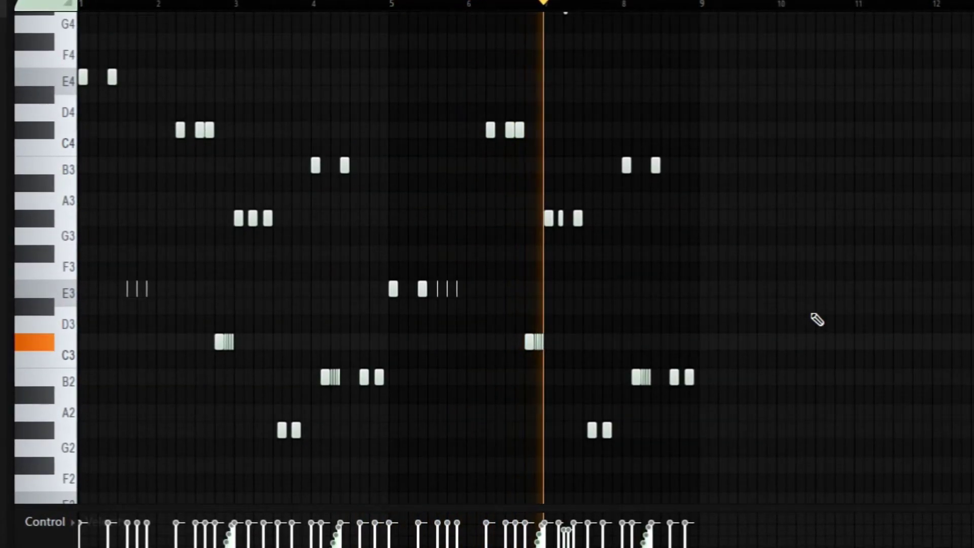
scroll(817, 320, up, 4)
scroll(818, 319, up, 3)
scroll(818, 320, down, 5)
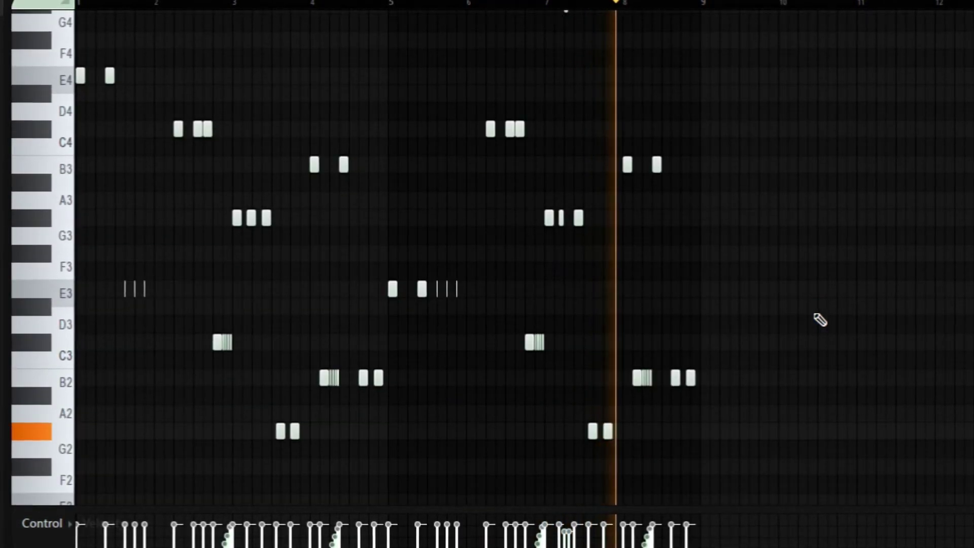
scroll(819, 319, up, 2)
scroll(820, 320, down, 3)
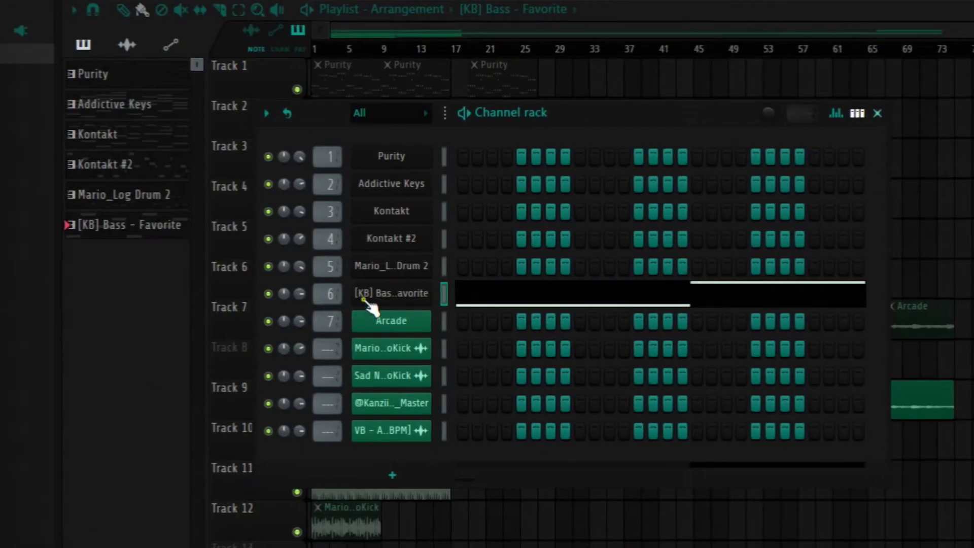
- Show the [KB] Bass - Favorite channel's sample settings and its volume envelope, then close the channel window
click(361, 298)
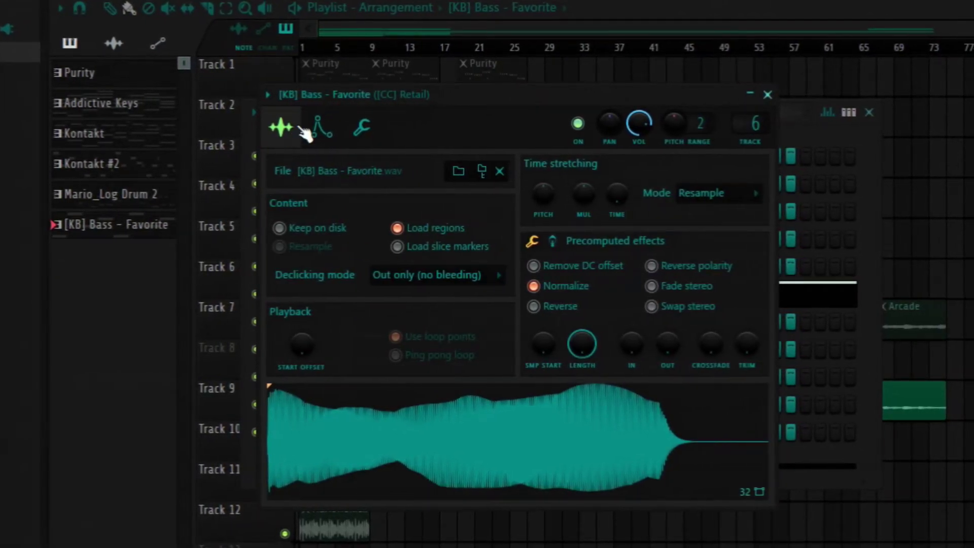
click(320, 131)
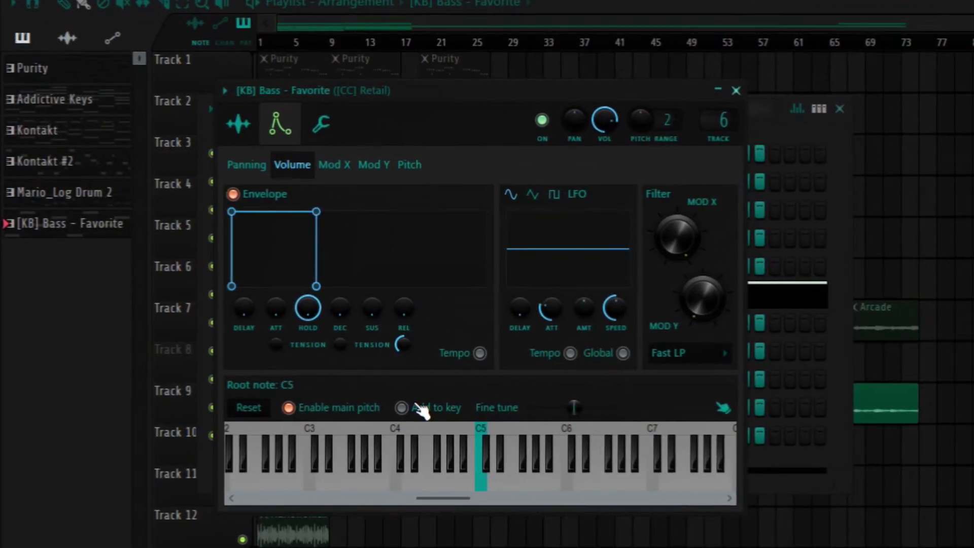
click(736, 90)
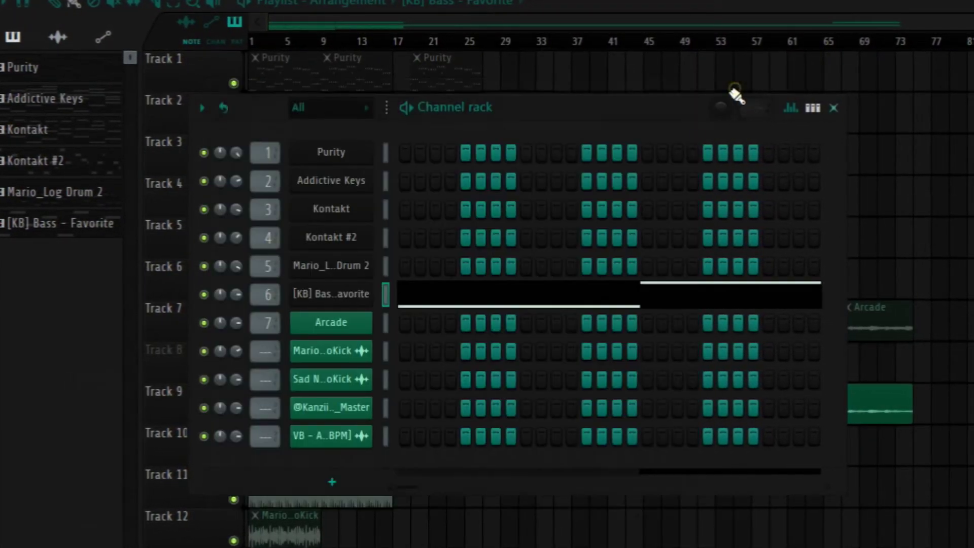
- Open the [KB] Bass - Favorite pattern in the piano roll and play its bass line
click(530, 293)
key(space)
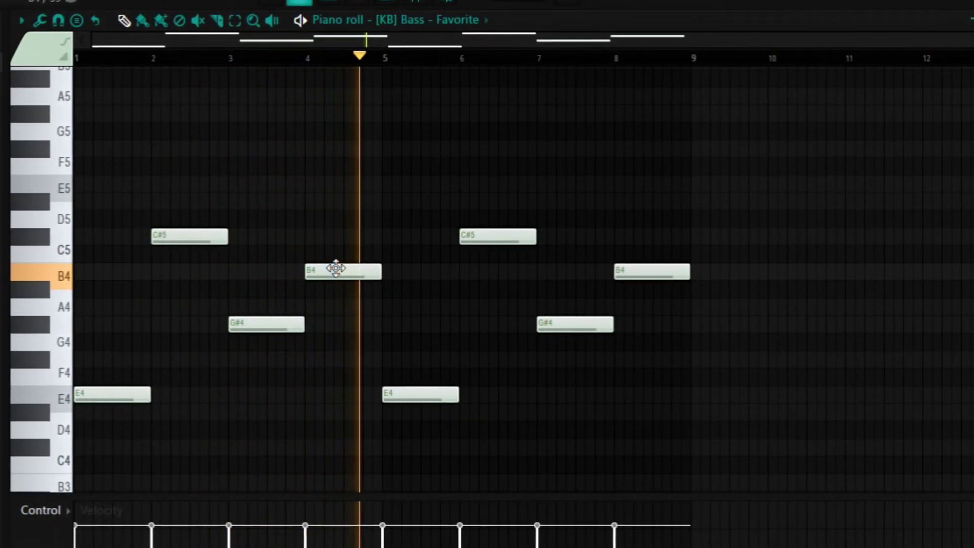
key(space)
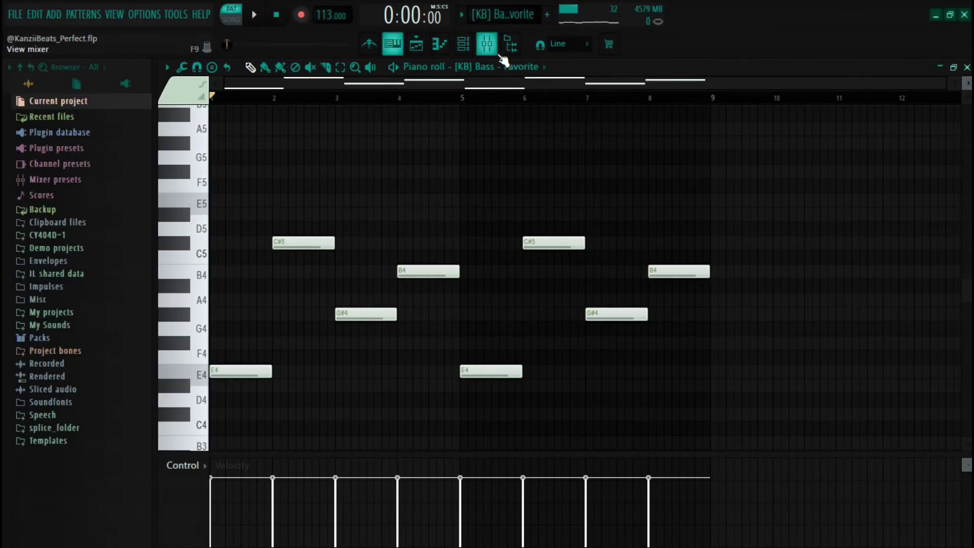
- Show the bass's [CC] Retail mixer track and review its Fruity Fast Dist effect
click(492, 51)
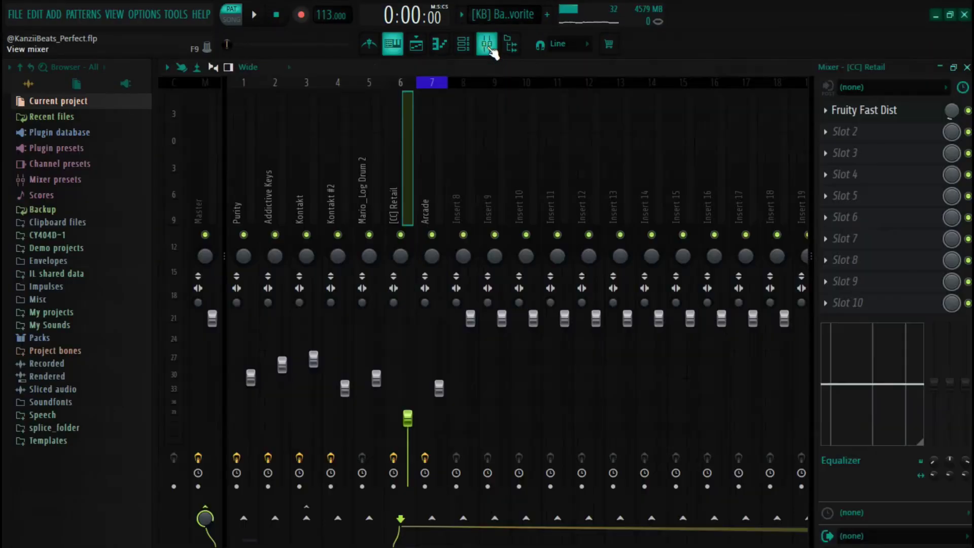
click(871, 115)
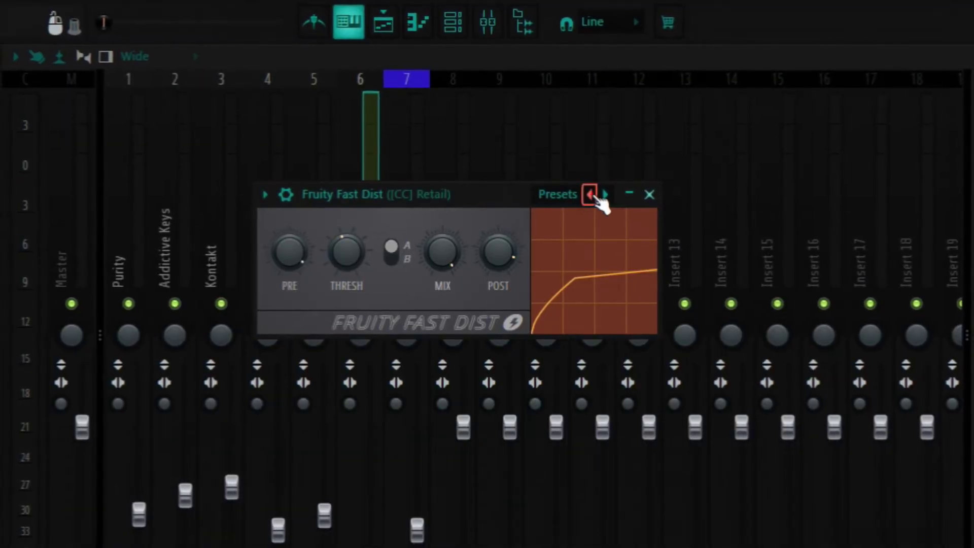
click(558, 161)
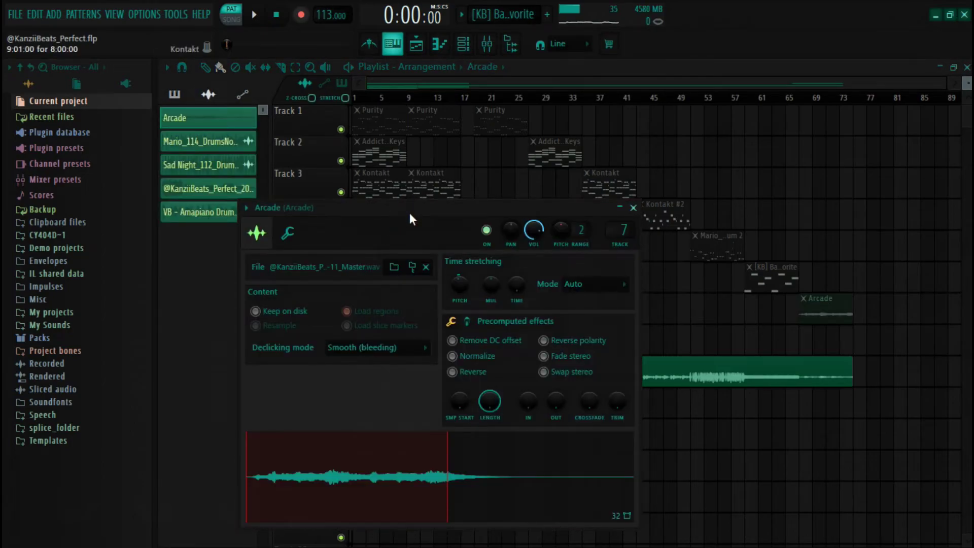
- Show the Arcade sample's channel settings and review the Fruity Reeverb 2, Fruity Delay 3 and Wider effects on its mixer track
drag(410, 213, 469, 174)
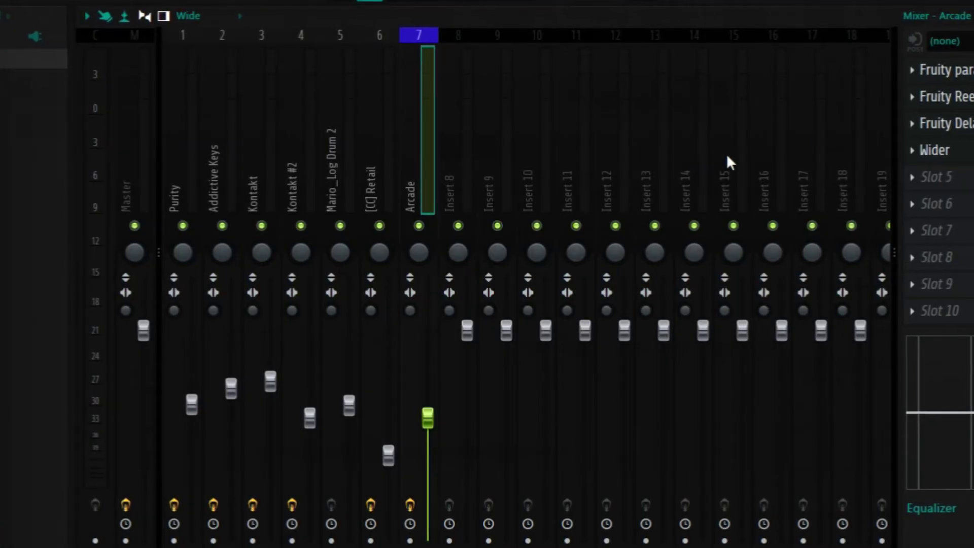
click(968, 73)
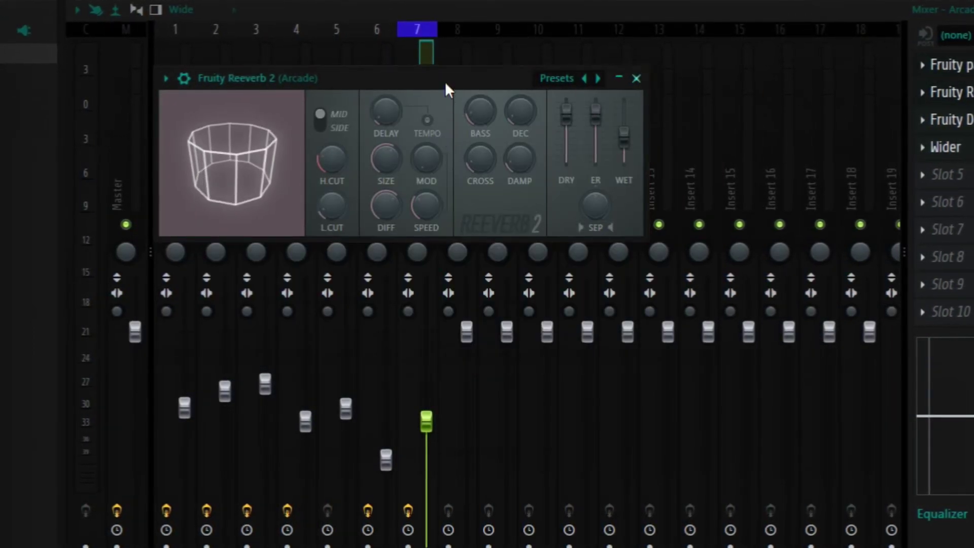
right_click(598, 78)
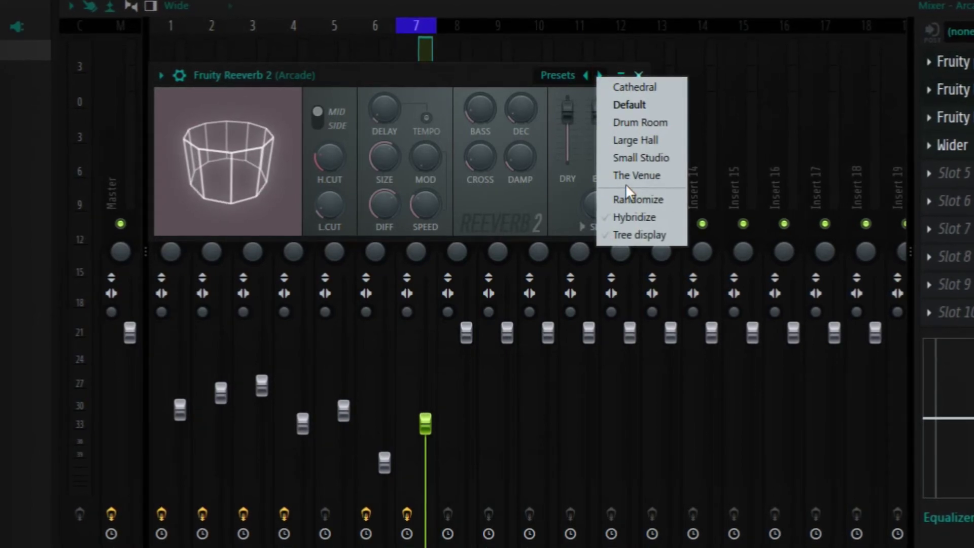
click(475, 70)
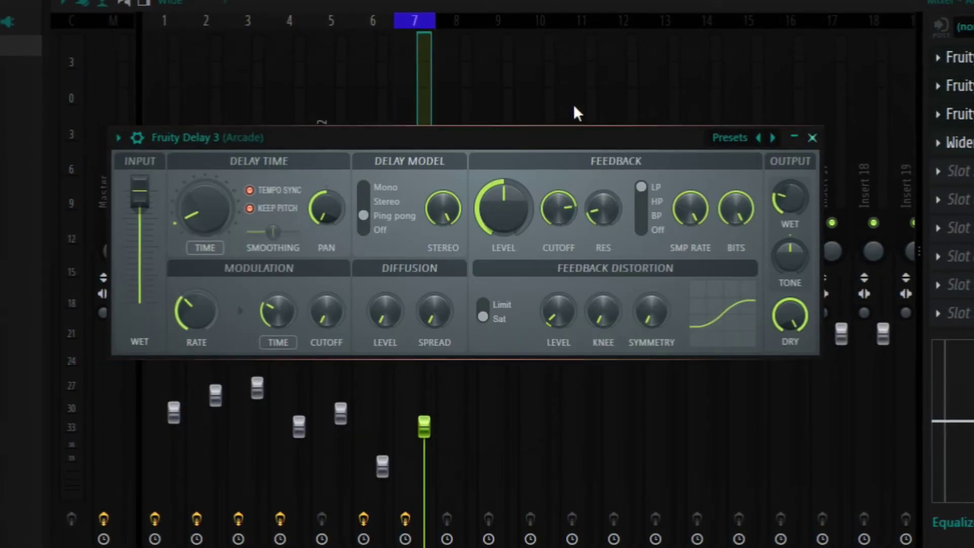
drag(501, 141, 533, 68)
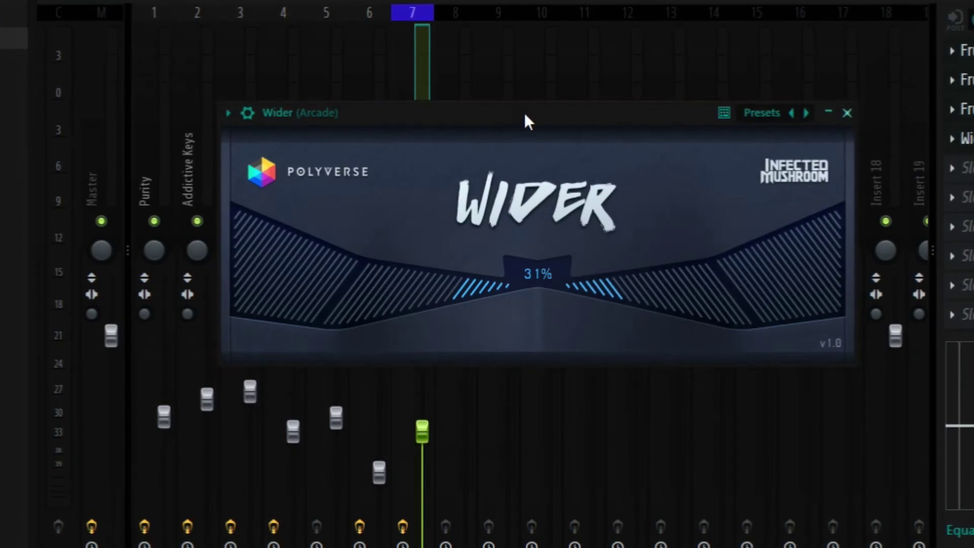
drag(525, 114, 541, 81)
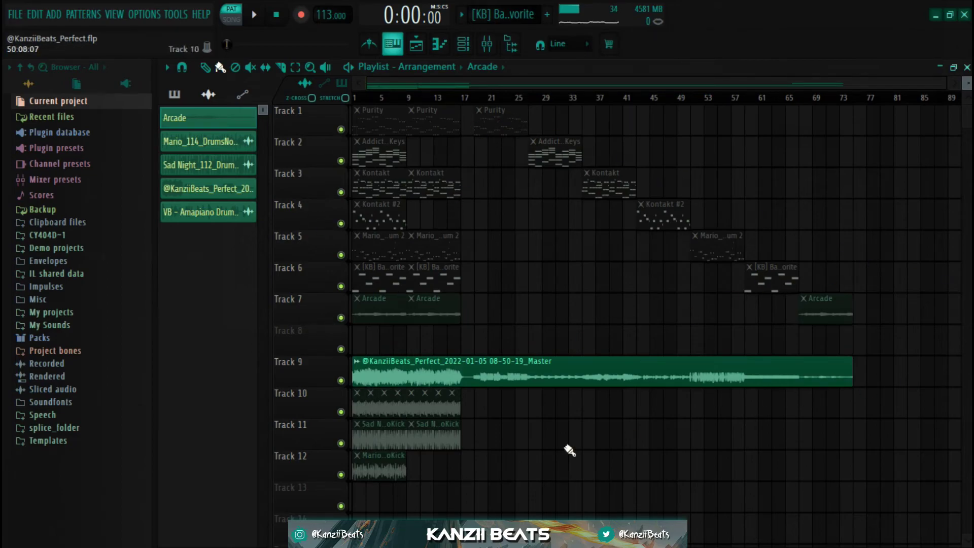
- Unmute the drum loop clips on Tracks 10, 11 and 12 in the playlist and play them
scroll(305, 412, up, 2)
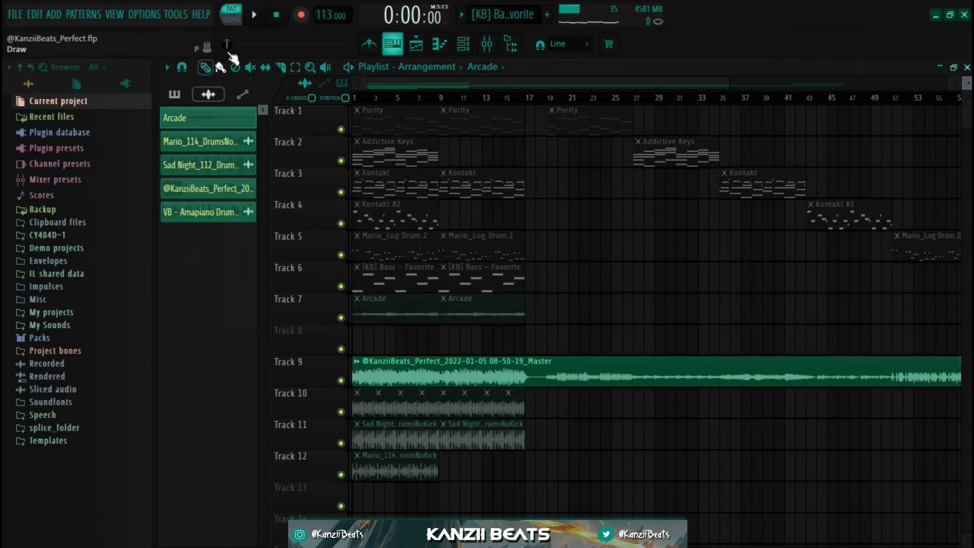
drag(522, 411, 355, 412)
drag(509, 437, 378, 441)
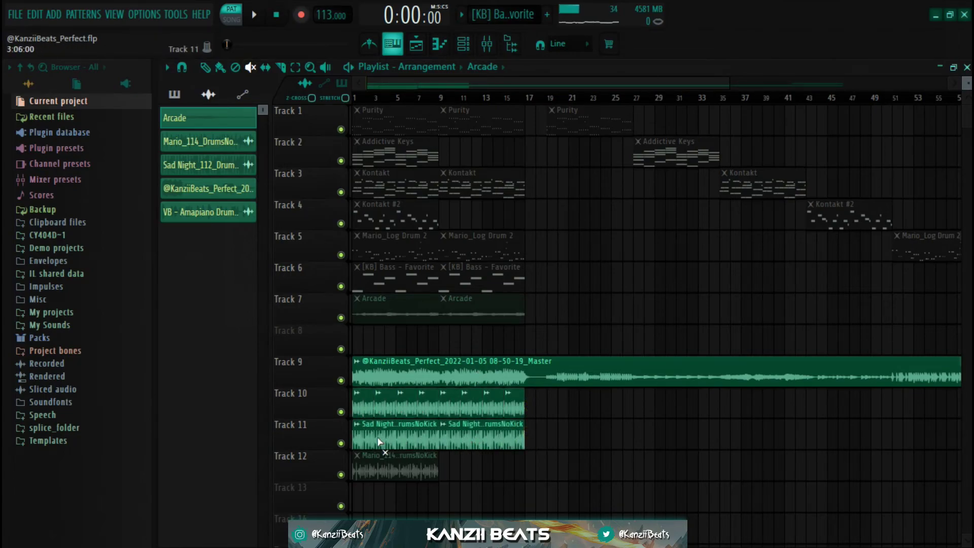
click(424, 461)
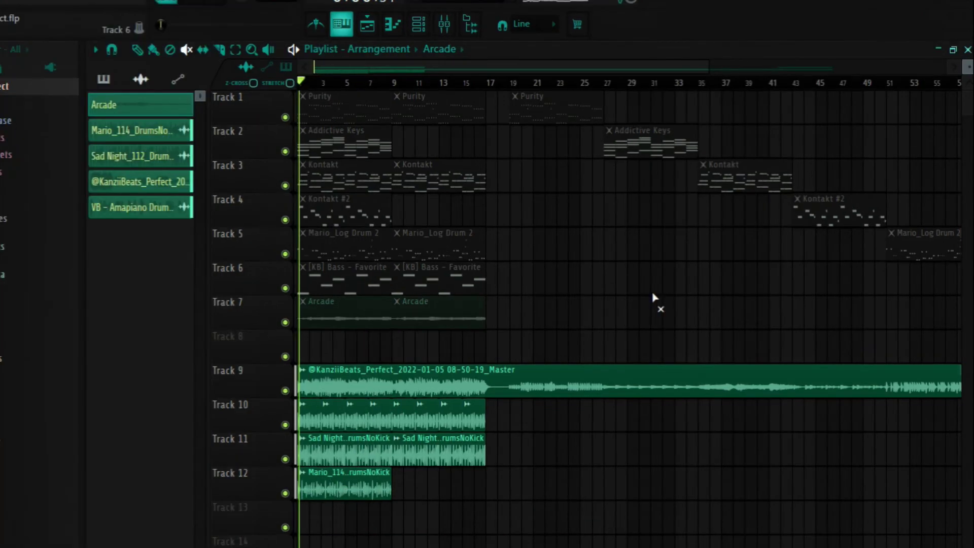
key(space)
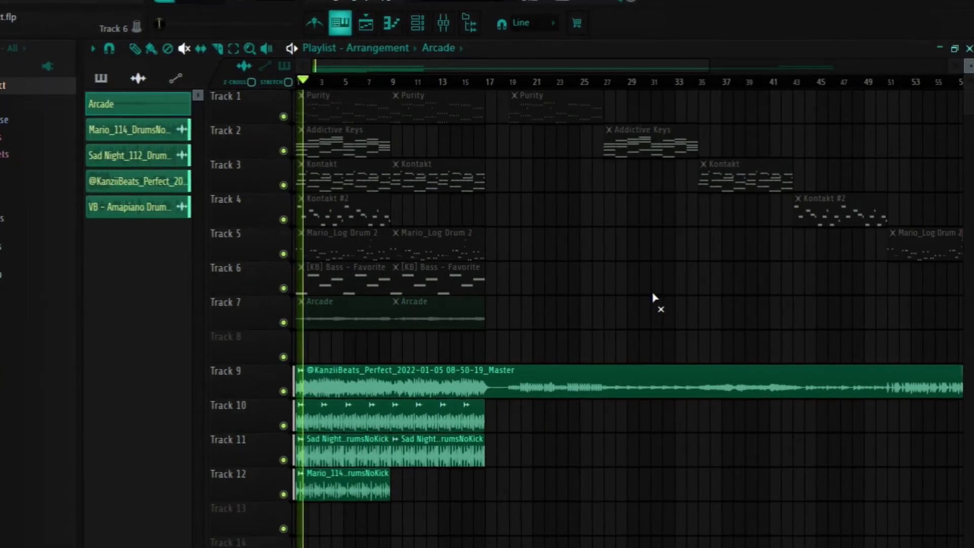